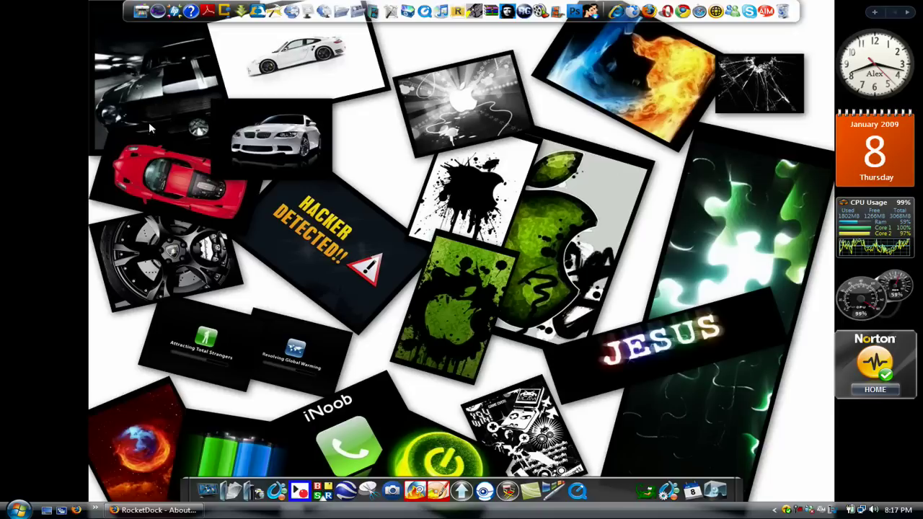
Step: Read the RocketDock About page, including video and Features list, then return to the top
{"action": "left_click", "coordinate": [176, 509]}
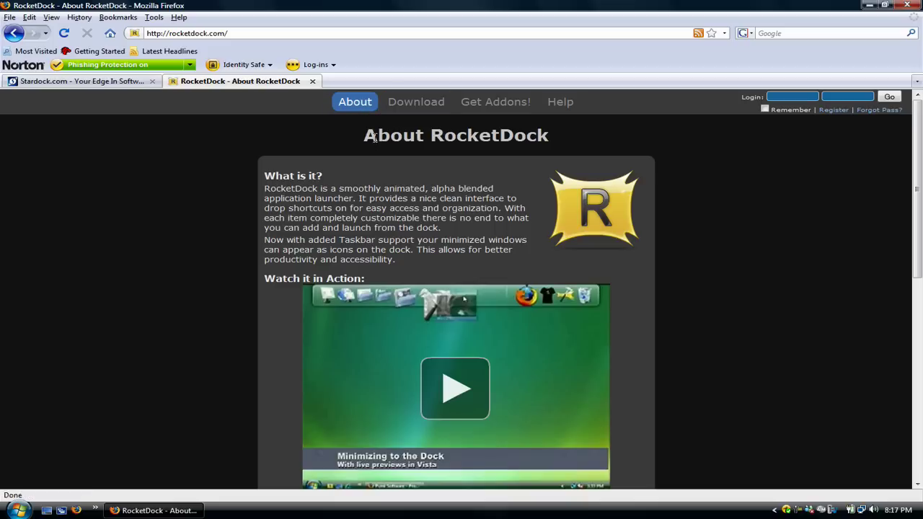
{"action": "scroll", "coordinate": [296, 134], "scroll_direction": "down", "scroll_amount": 2}
{"action": "scroll", "coordinate": [247, 137], "scroll_direction": "down", "scroll_amount": 4}
{"action": "scroll", "coordinate": [247, 138], "scroll_direction": "down", "scroll_amount": 2}
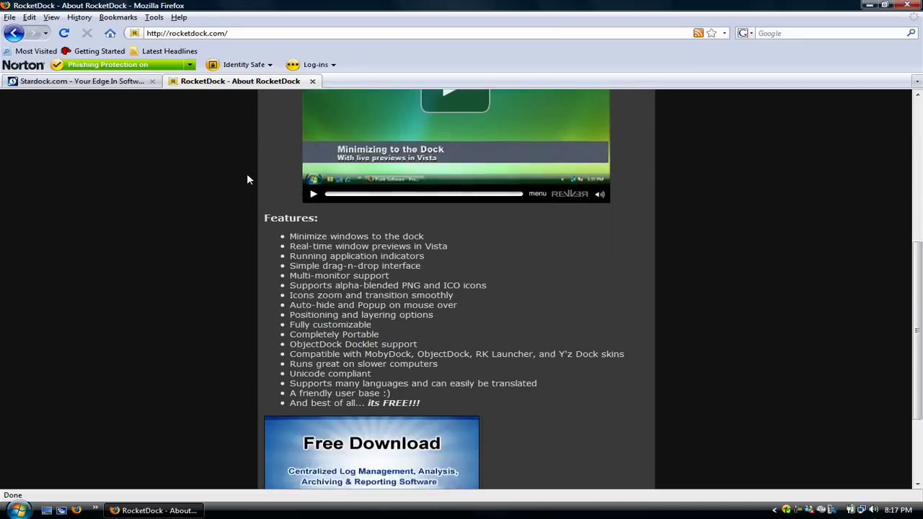
{"action": "scroll", "coordinate": [246, 179], "scroll_direction": "down", "scroll_amount": 3}
{"action": "scroll", "coordinate": [246, 179], "scroll_direction": "up", "scroll_amount": 2}
{"action": "scroll", "coordinate": [246, 179], "scroll_direction": "up", "scroll_amount": 7}
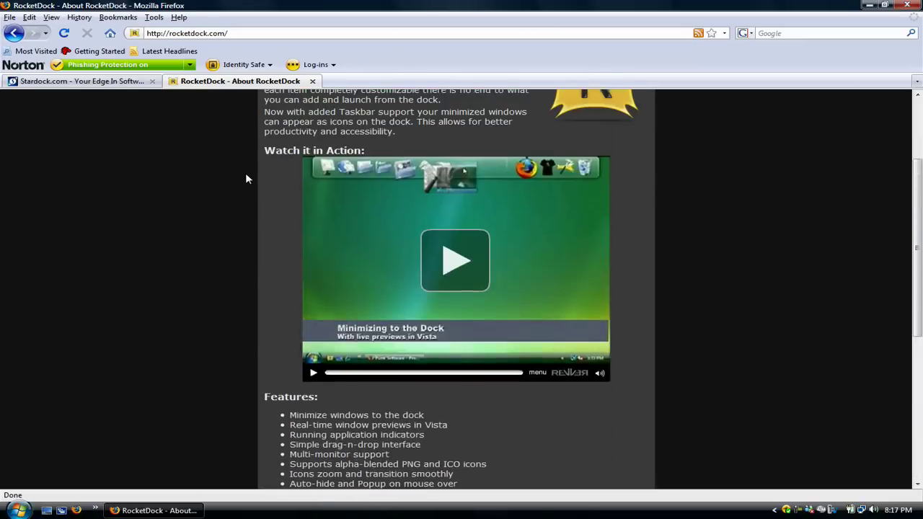
{"action": "scroll", "coordinate": [437, 256], "scroll_direction": "up", "scroll_amount": 2}
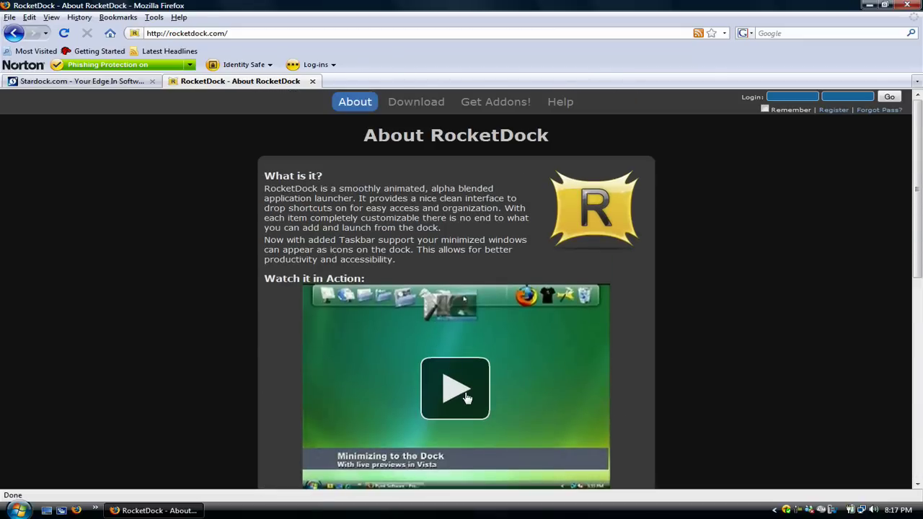
{"action": "scroll", "coordinate": [362, 334], "scroll_direction": "down", "scroll_amount": 2}
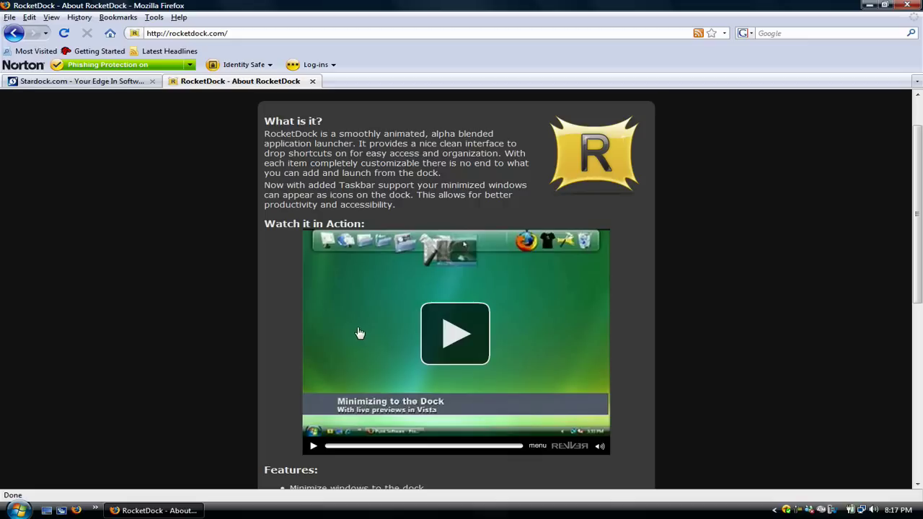
{"action": "scroll", "coordinate": [437, 345], "scroll_direction": "up", "scroll_amount": 2}
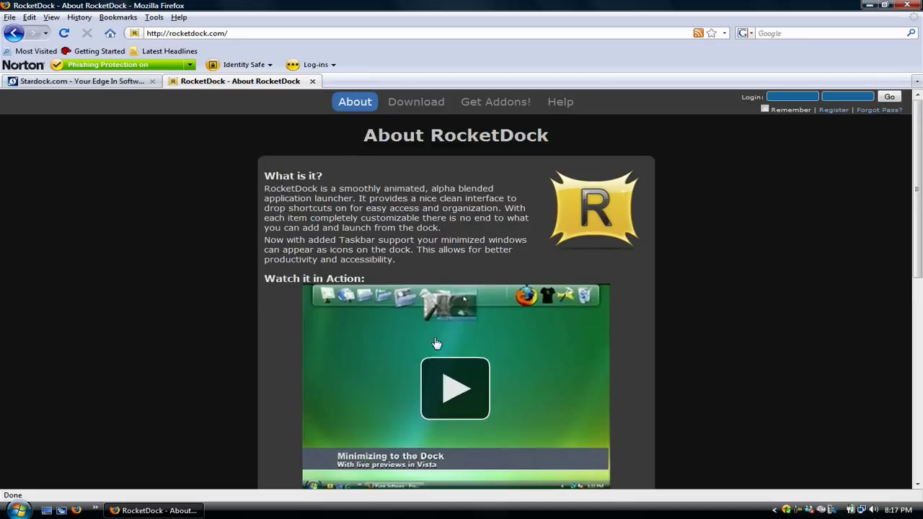
Step: Open RocketDock's Download page and browse the addon listings on pages 2 and 6
{"action": "left_click", "coordinate": [414, 106]}
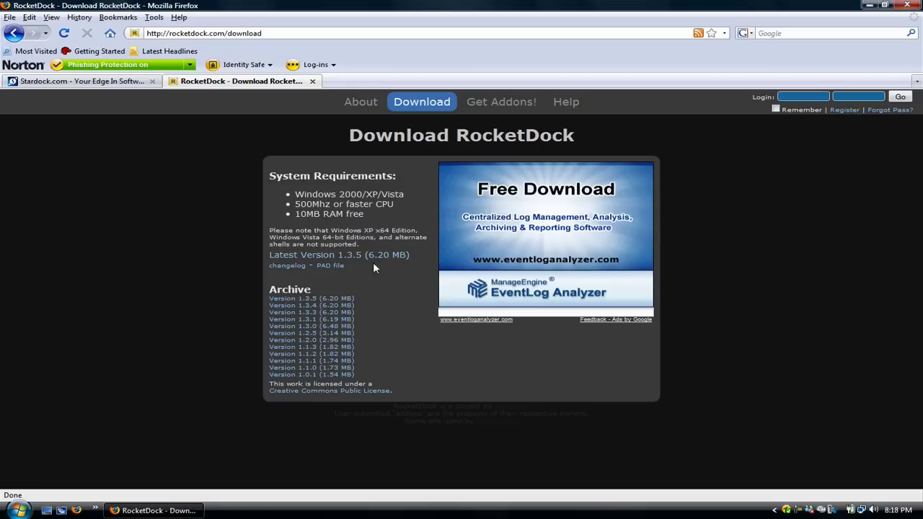
{"action": "left_click", "coordinate": [488, 101]}
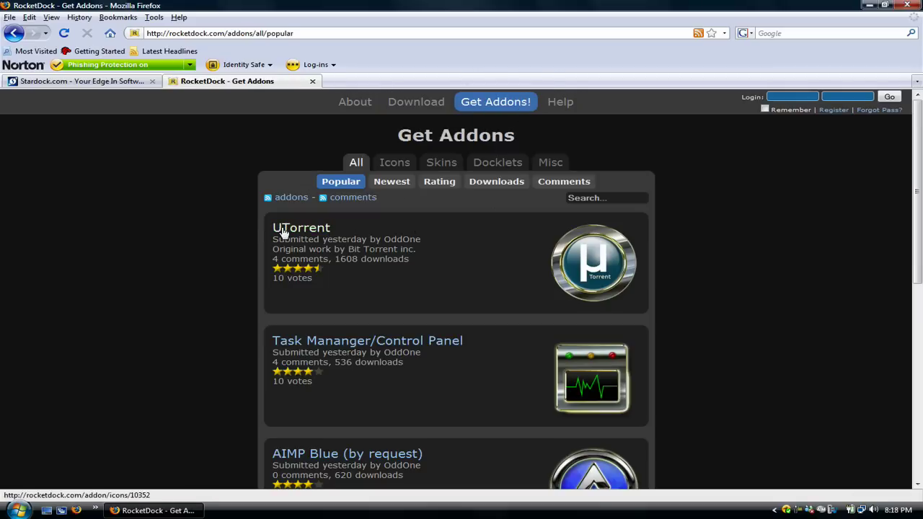
{"action": "scroll", "coordinate": [231, 213], "scroll_direction": "down", "scroll_amount": 3}
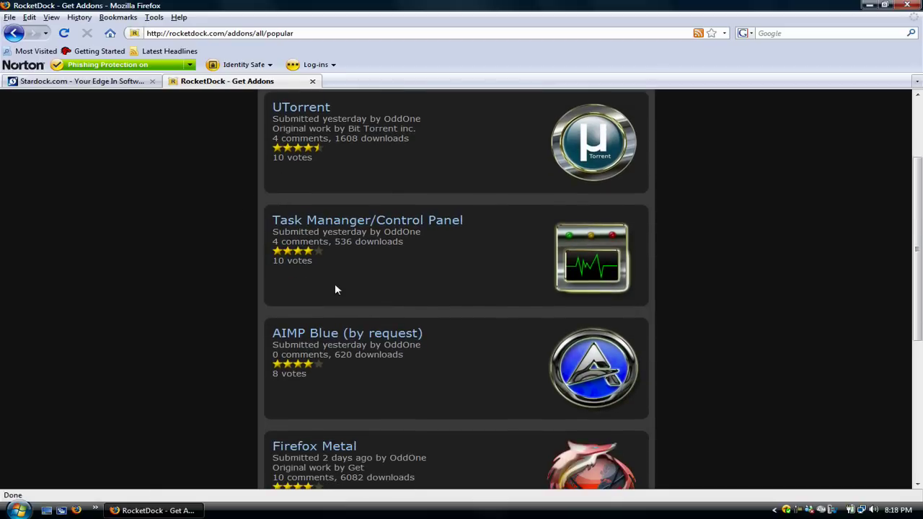
{"action": "scroll", "coordinate": [229, 282], "scroll_direction": "down", "scroll_amount": 3}
{"action": "scroll", "coordinate": [295, 332], "scroll_direction": "down", "scroll_amount": 5}
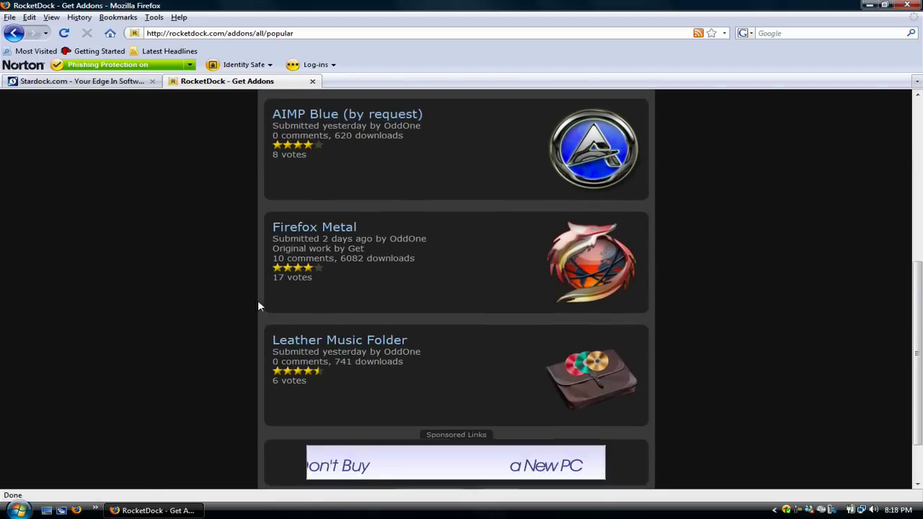
{"action": "left_click", "coordinate": [417, 425]}
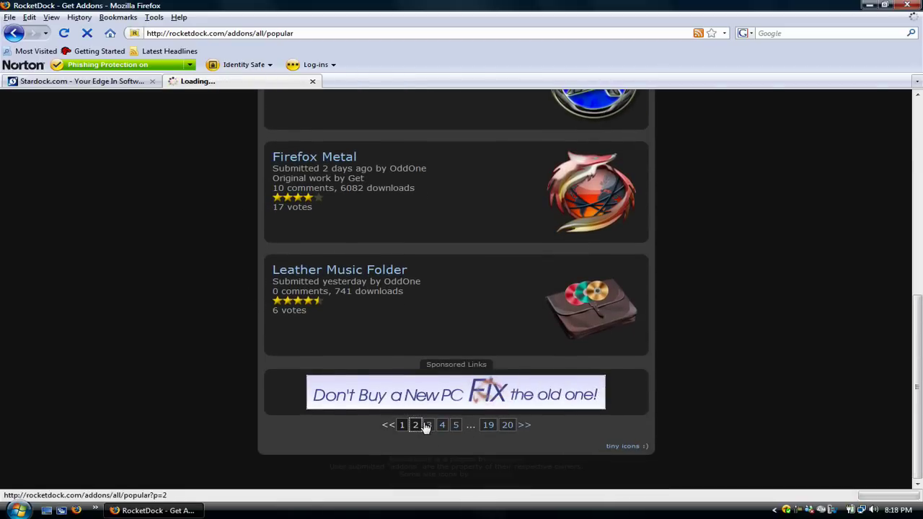
{"action": "scroll", "coordinate": [649, 339], "scroll_direction": "down", "scroll_amount": 8}
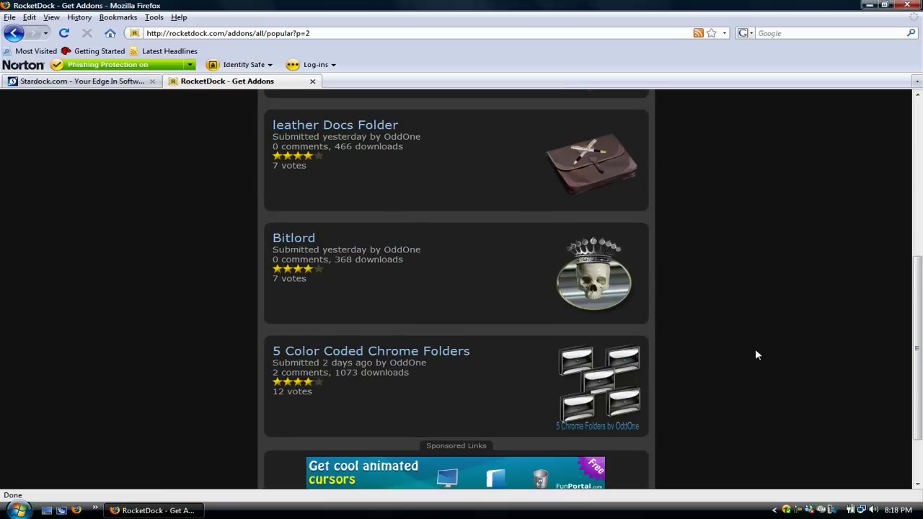
{"action": "scroll", "coordinate": [756, 354], "scroll_direction": "down", "scroll_amount": 2}
{"action": "left_click", "coordinate": [463, 426]}
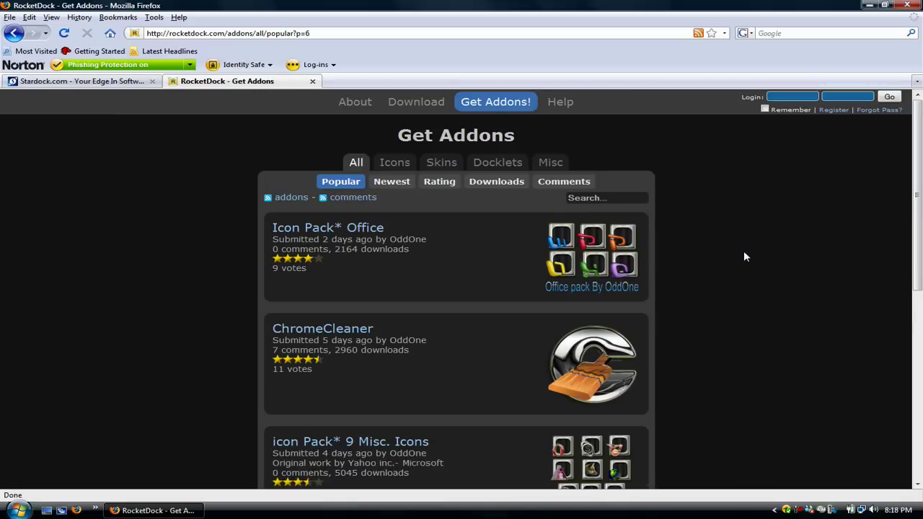
{"action": "scroll", "coordinate": [712, 245], "scroll_direction": "down", "scroll_amount": 3}
{"action": "scroll", "coordinate": [722, 243], "scroll_direction": "up", "scroll_amount": 3}
Step: Filter the addons by Icons, Skins, Docklets, then Misc wallpapers
{"action": "left_click", "coordinate": [403, 164]}
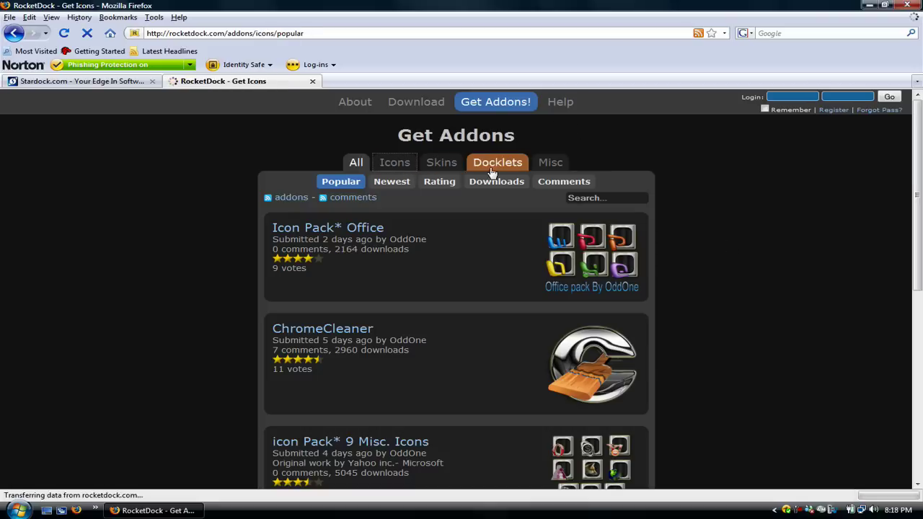
{"action": "left_click", "coordinate": [443, 167]}
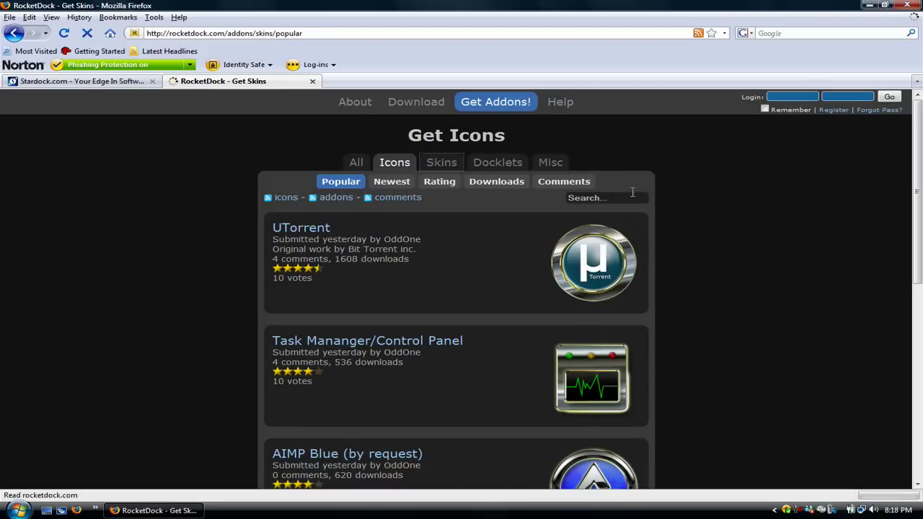
{"action": "scroll", "coordinate": [569, 238], "scroll_direction": "down", "scroll_amount": 1}
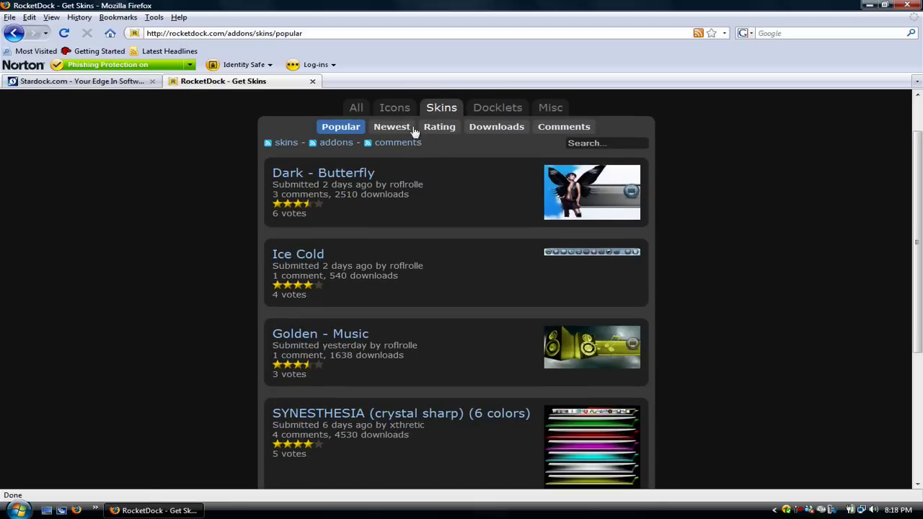
{"action": "left_click", "coordinate": [498, 108]}
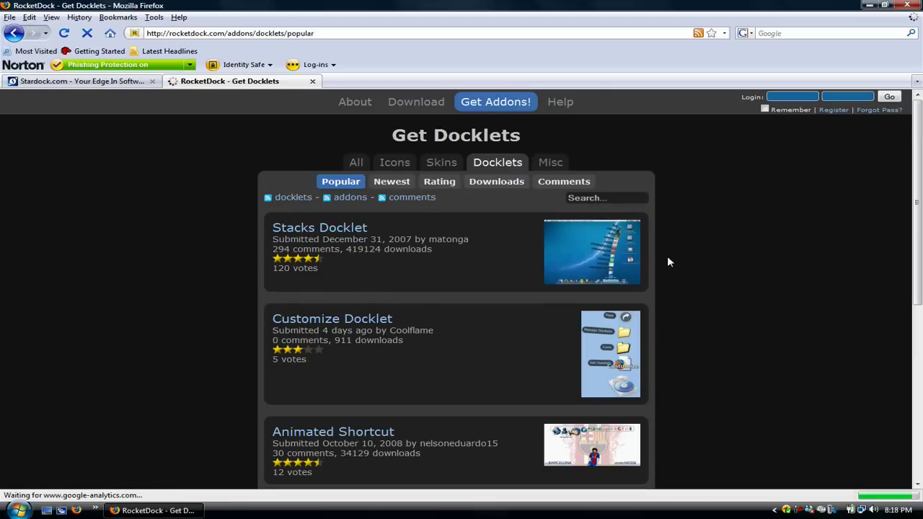
{"action": "left_click", "coordinate": [551, 163]}
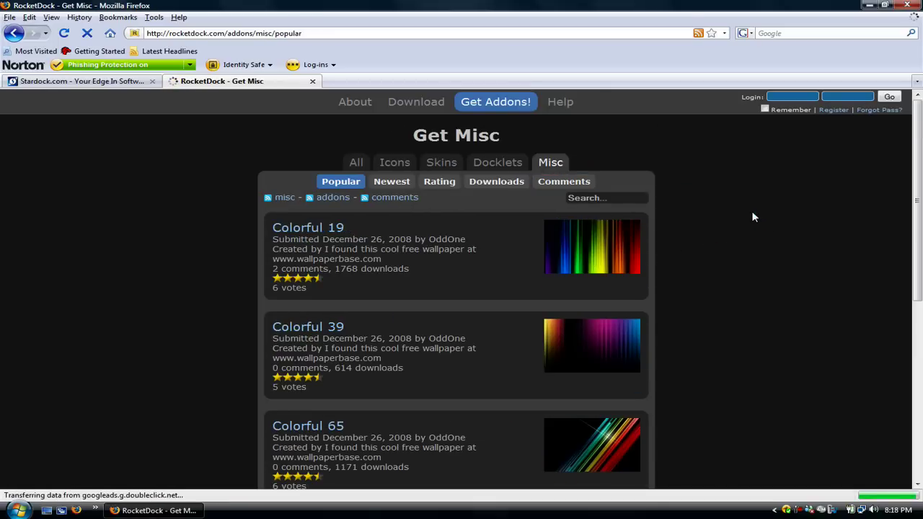
{"action": "scroll", "coordinate": [736, 250], "scroll_direction": "down", "scroll_amount": 3}
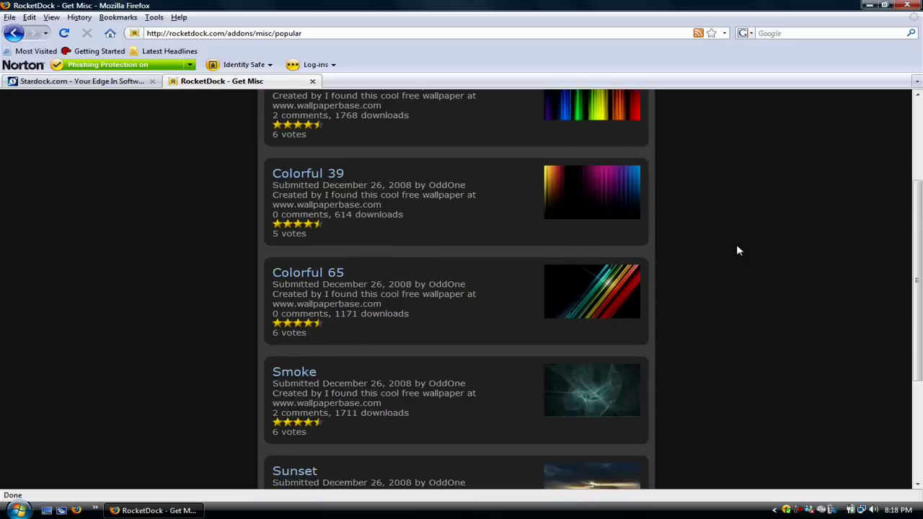
{"action": "scroll", "coordinate": [736, 250], "scroll_direction": "up", "scroll_amount": 3}
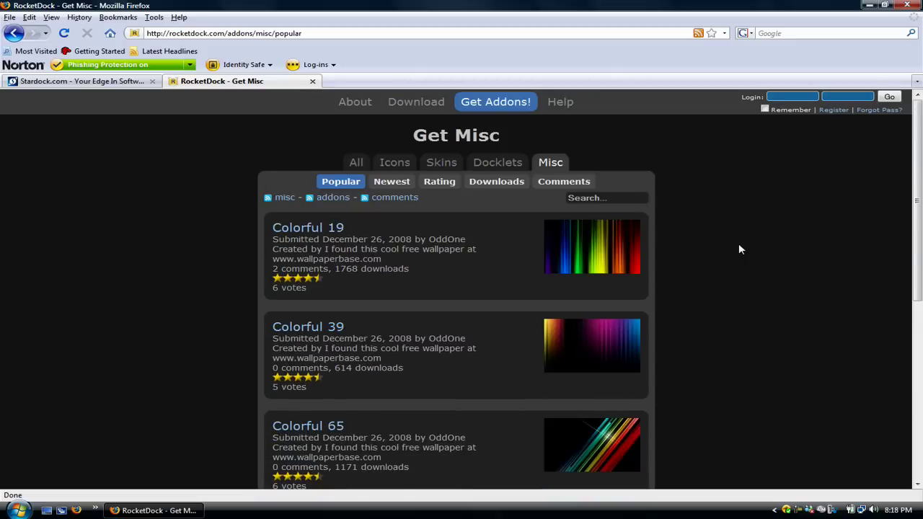
Step: Open the RocketDock Help page, briefly minimizing and restoring Firefox to glance at the desktop
{"action": "left_click", "coordinate": [562, 105]}
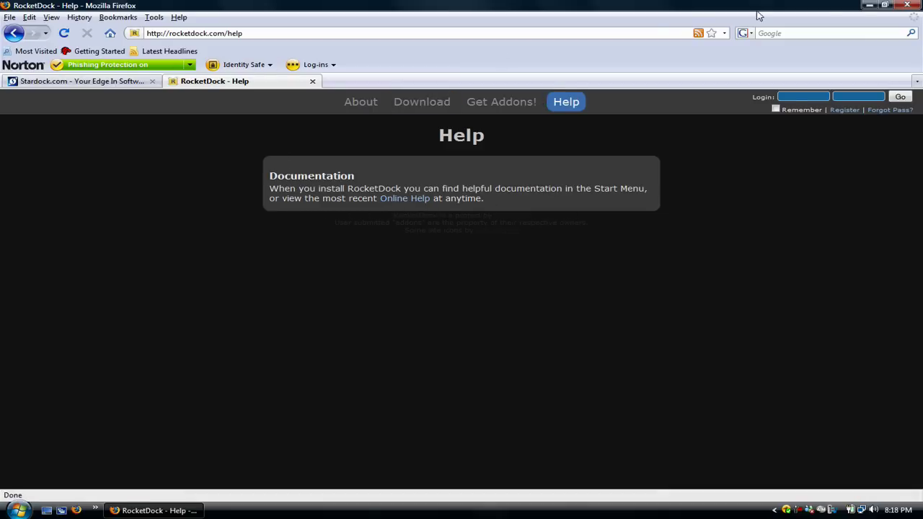
{"action": "left_click", "coordinate": [869, 5]}
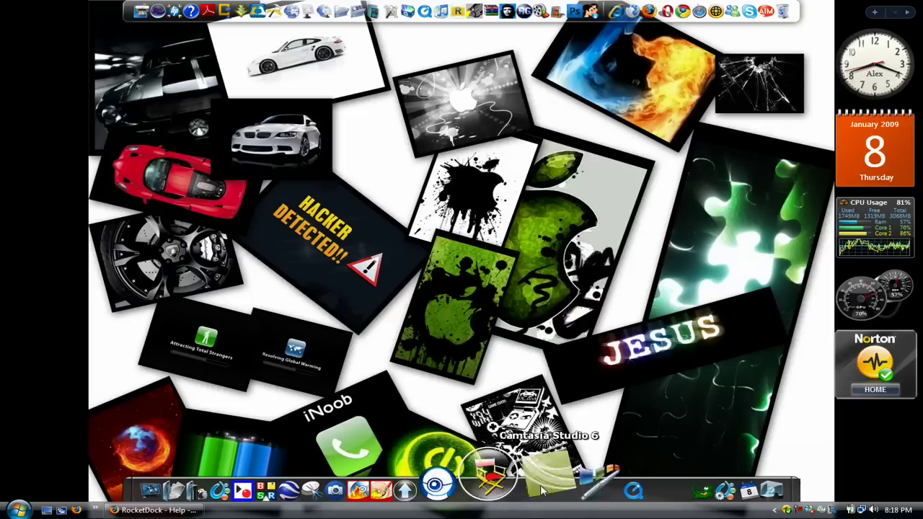
{"action": "left_click", "coordinate": [154, 510]}
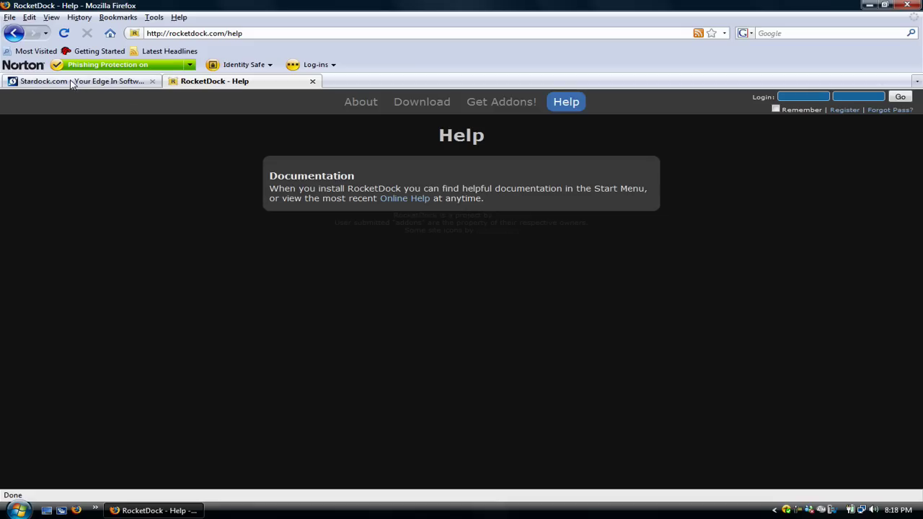
Step: Switch to the Stardock.com tab and browse its Products listing
{"action": "left_click", "coordinate": [77, 82]}
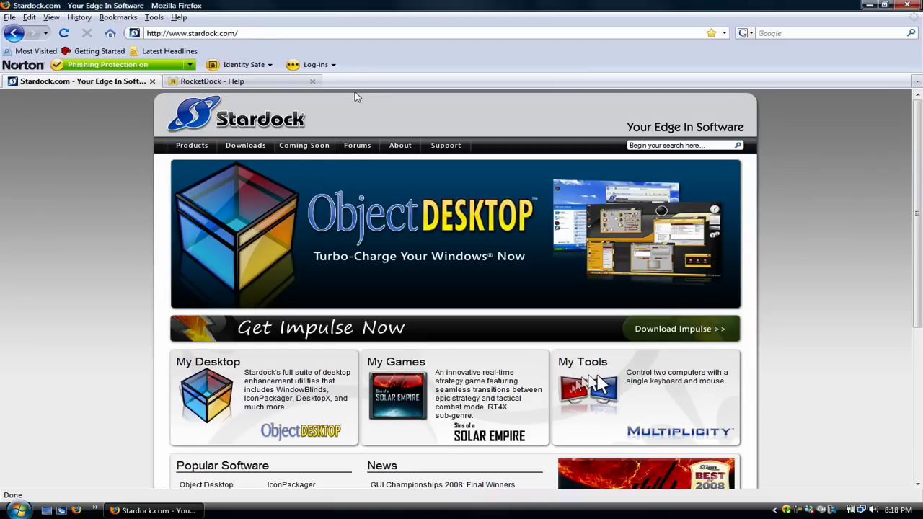
{"action": "left_click", "coordinate": [187, 147]}
{"action": "scroll", "coordinate": [78, 146], "scroll_direction": "down", "scroll_amount": 1}
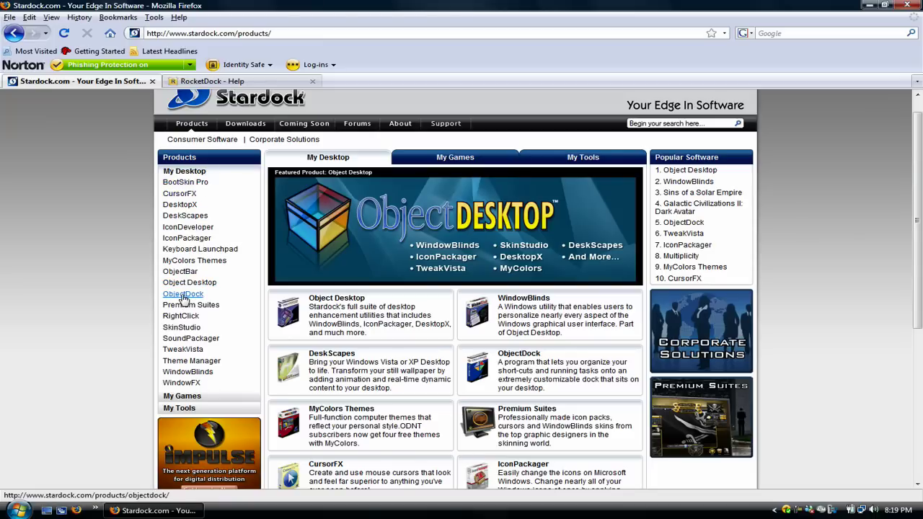
Step: Open the ObjectDock product page and read through its overview
{"action": "left_click", "coordinate": [183, 295]}
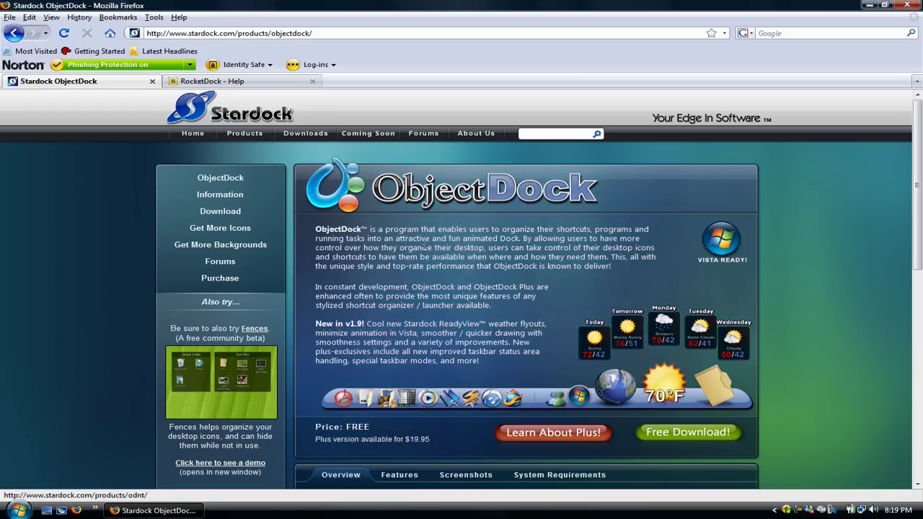
{"action": "scroll", "coordinate": [285, 211], "scroll_direction": "down", "scroll_amount": 1}
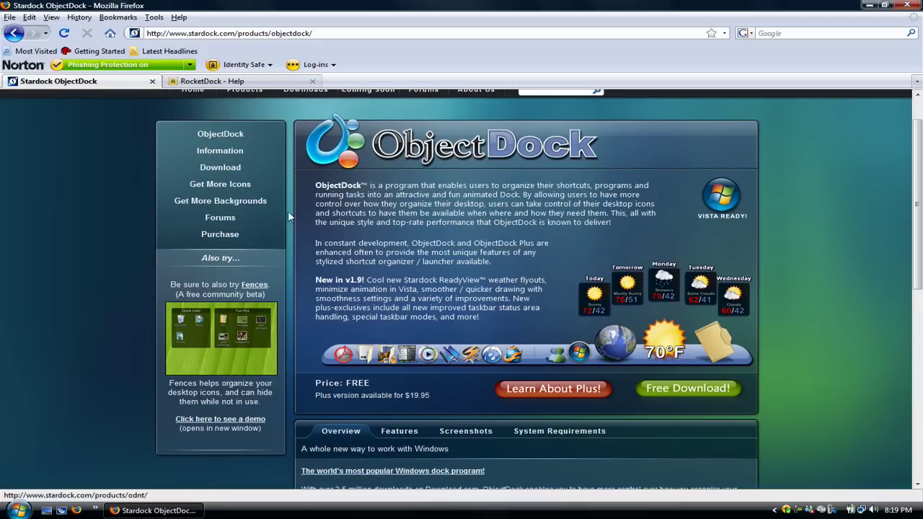
{"action": "scroll", "coordinate": [288, 210], "scroll_direction": "down", "scroll_amount": 1}
{"action": "scroll", "coordinate": [346, 202], "scroll_direction": "down", "scroll_amount": 1}
{"action": "scroll", "coordinate": [403, 195], "scroll_direction": "down", "scroll_amount": 1}
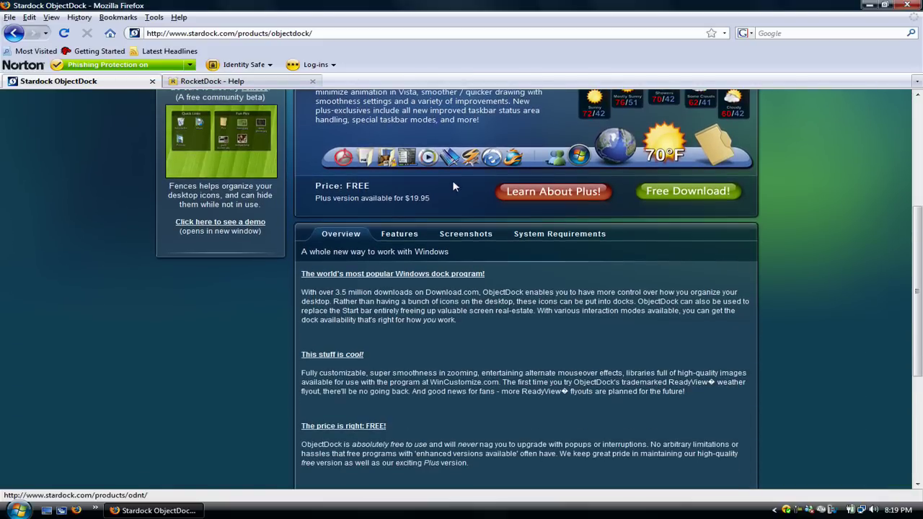
{"action": "scroll", "coordinate": [391, 341], "scroll_direction": "down", "scroll_amount": 4}
{"action": "scroll", "coordinate": [392, 341], "scroll_direction": "down", "scroll_amount": 3}
{"action": "scroll", "coordinate": [392, 341], "scroll_direction": "up", "scroll_amount": 6}
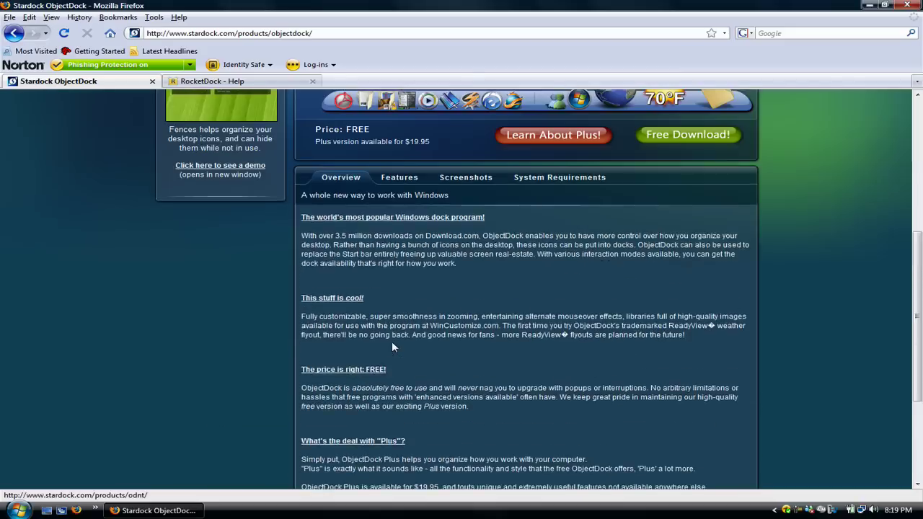
{"action": "scroll", "coordinate": [391, 346], "scroll_direction": "up", "scroll_amount": 5}
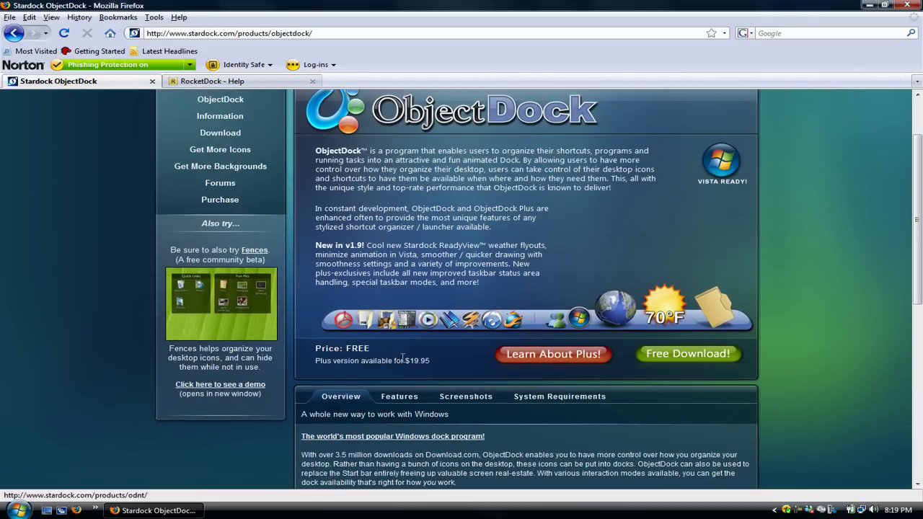
Step: Read through the full list of ObjectDock features
{"action": "left_click", "coordinate": [397, 397]}
{"action": "scroll", "coordinate": [806, 267], "scroll_direction": "down", "scroll_amount": 6}
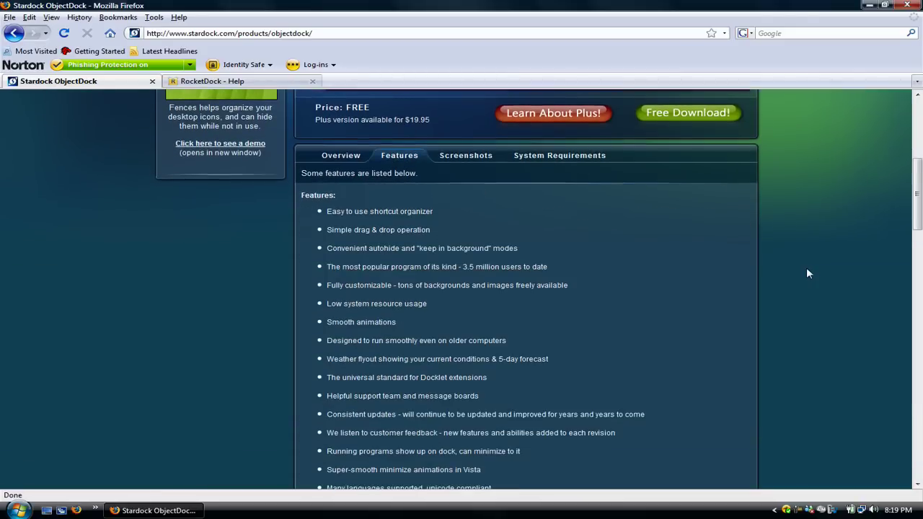
{"action": "scroll", "coordinate": [806, 268], "scroll_direction": "down", "scroll_amount": 1}
{"action": "scroll", "coordinate": [806, 267], "scroll_direction": "down", "scroll_amount": 1}
{"action": "scroll", "coordinate": [795, 264], "scroll_direction": "down", "scroll_amount": 2}
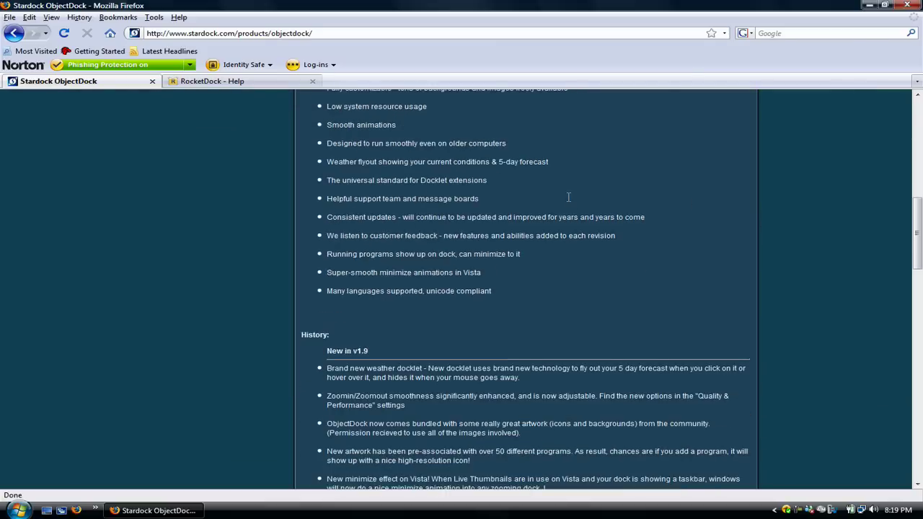
{"action": "scroll", "coordinate": [531, 223], "scroll_direction": "down", "scroll_amount": 1}
{"action": "scroll", "coordinate": [526, 227], "scroll_direction": "down", "scroll_amount": 1}
{"action": "scroll", "coordinate": [526, 230], "scroll_direction": "down", "scroll_amount": 2}
{"action": "scroll", "coordinate": [507, 239], "scroll_direction": "down", "scroll_amount": 5}
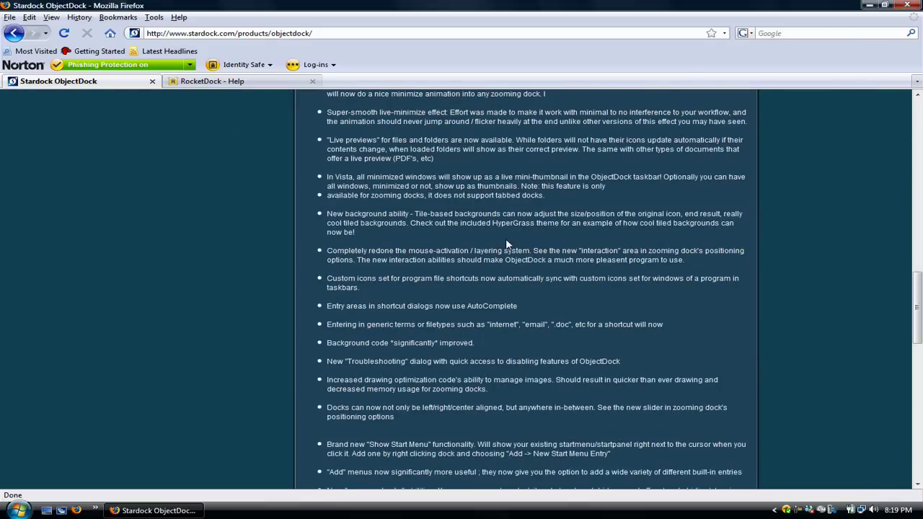
{"action": "scroll", "coordinate": [504, 241], "scroll_direction": "down", "scroll_amount": 3}
{"action": "scroll", "coordinate": [503, 243], "scroll_direction": "down", "scroll_amount": 5}
{"action": "scroll", "coordinate": [501, 237], "scroll_direction": "down", "scroll_amount": 7}
{"action": "scroll", "coordinate": [497, 238], "scroll_direction": "down", "scroll_amount": 3}
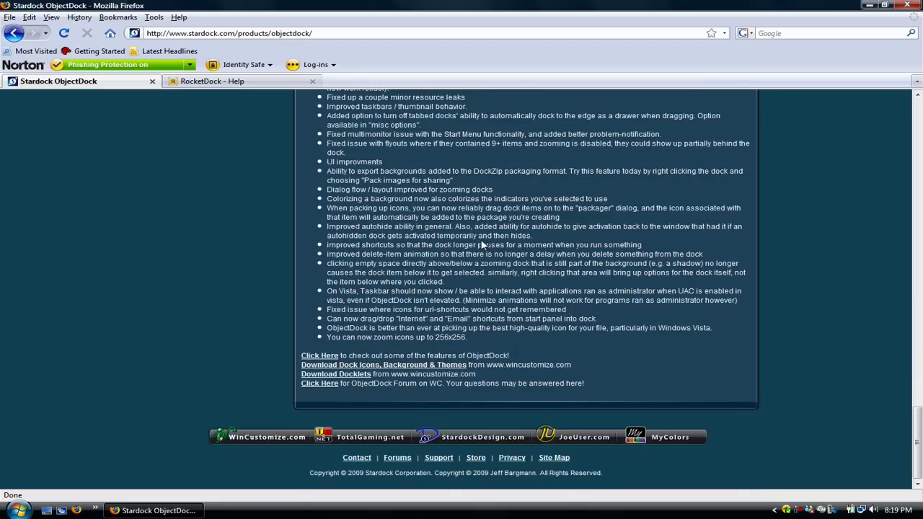
{"action": "scroll", "coordinate": [487, 241], "scroll_direction": "up", "scroll_amount": 15}
{"action": "scroll", "coordinate": [478, 237], "scroll_direction": "up", "scroll_amount": 8}
{"action": "scroll", "coordinate": [479, 236], "scroll_direction": "up", "scroll_amount": 15}
{"action": "scroll", "coordinate": [476, 274], "scroll_direction": "down", "scroll_amount": 1}
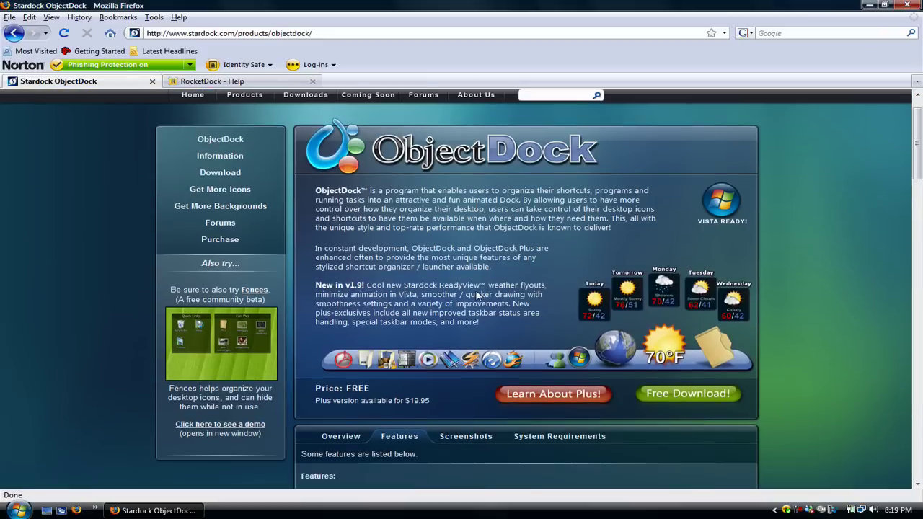
{"action": "scroll", "coordinate": [474, 296], "scroll_direction": "down", "scroll_amount": 2}
Step: Look through the ObjectDock screenshots
{"action": "left_click", "coordinate": [466, 359]}
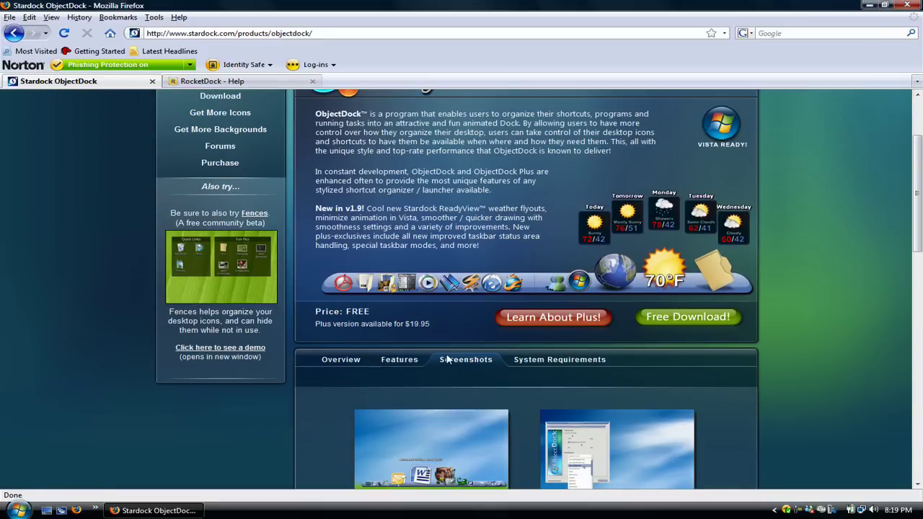
{"action": "scroll", "coordinate": [319, 348], "scroll_direction": "down", "scroll_amount": 3}
{"action": "scroll", "coordinate": [308, 347], "scroll_direction": "down", "scroll_amount": 1}
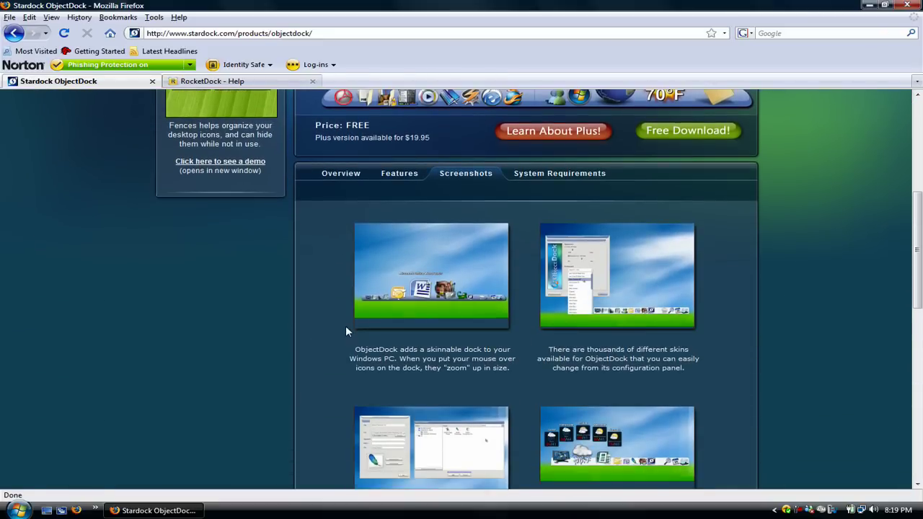
{"action": "scroll", "coordinate": [346, 327], "scroll_direction": "down", "scroll_amount": 2}
{"action": "scroll", "coordinate": [433, 375], "scroll_direction": "down", "scroll_amount": 6}
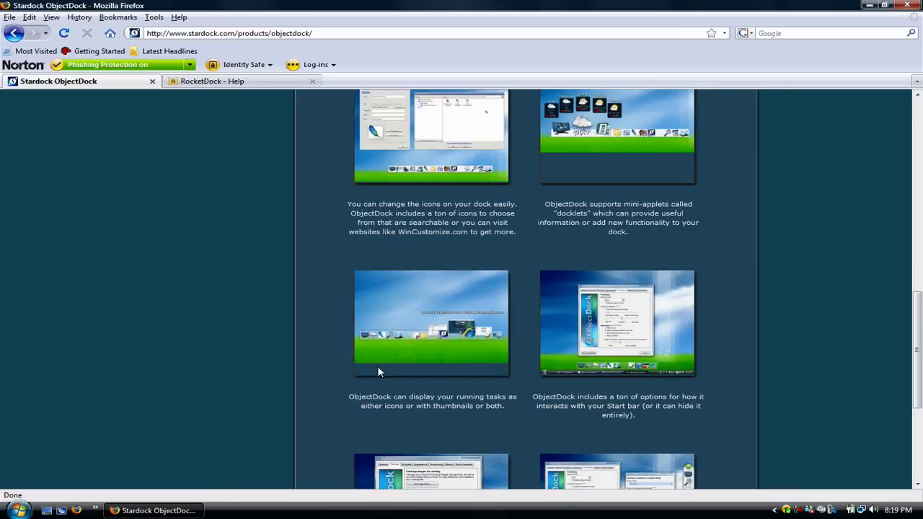
{"action": "scroll", "coordinate": [377, 365], "scroll_direction": "down", "scroll_amount": 4}
{"action": "scroll", "coordinate": [380, 371], "scroll_direction": "up", "scroll_amount": 9}
{"action": "scroll", "coordinate": [390, 370], "scroll_direction": "up", "scroll_amount": 7}
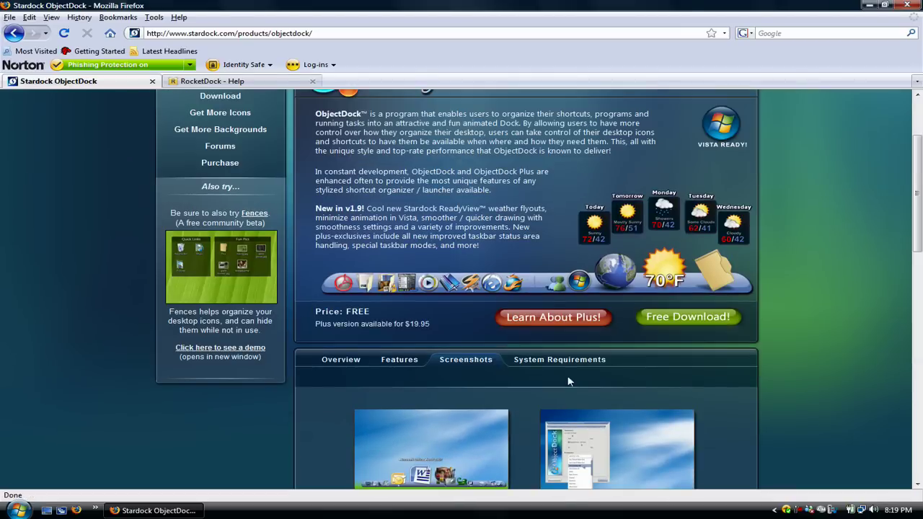
Step: Check ObjectDock's system requirements: free, Windows Vista/XP/2003/2000
{"action": "left_click", "coordinate": [548, 361]}
{"action": "scroll", "coordinate": [236, 311], "scroll_direction": "down", "scroll_amount": 3}
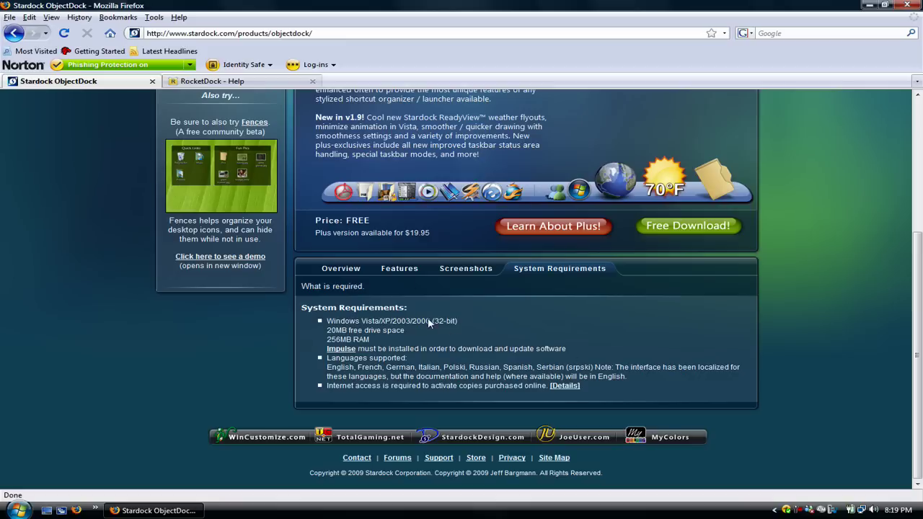
{"action": "scroll", "coordinate": [217, 232], "scroll_direction": "up", "scroll_amount": 7}
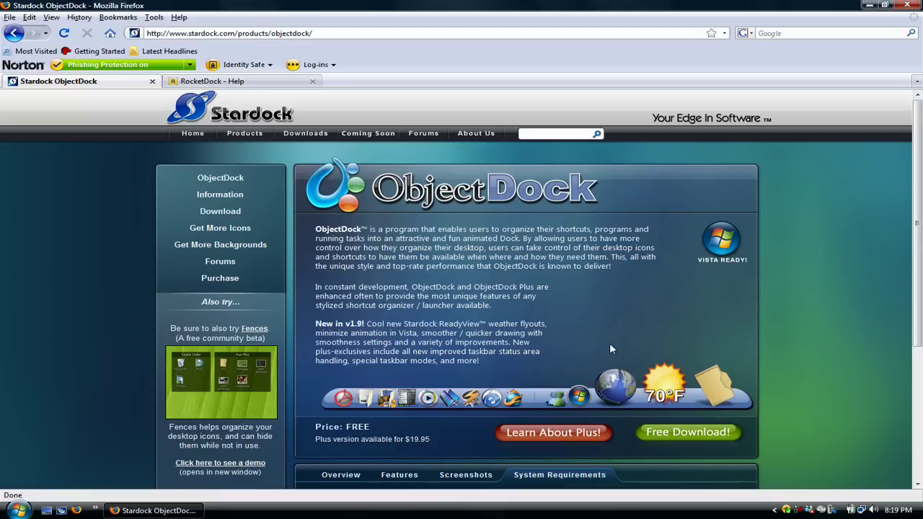
{"action": "scroll", "coordinate": [505, 325], "scroll_direction": "down", "scroll_amount": 3}
{"action": "scroll", "coordinate": [456, 308], "scroll_direction": "down", "scroll_amount": 1}
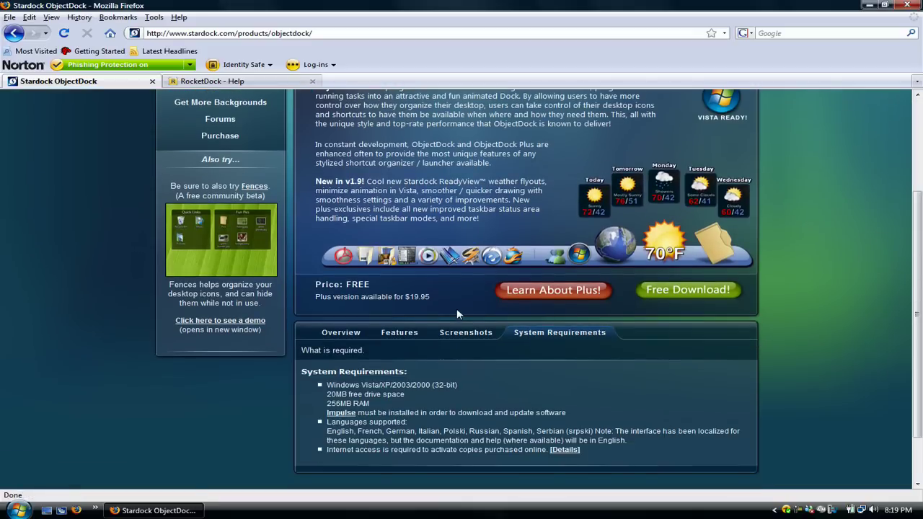
Step: Review ObjectDock's free versus Plus download comparison, then minimize Firefox to show the docks
{"action": "left_click", "coordinate": [687, 296]}
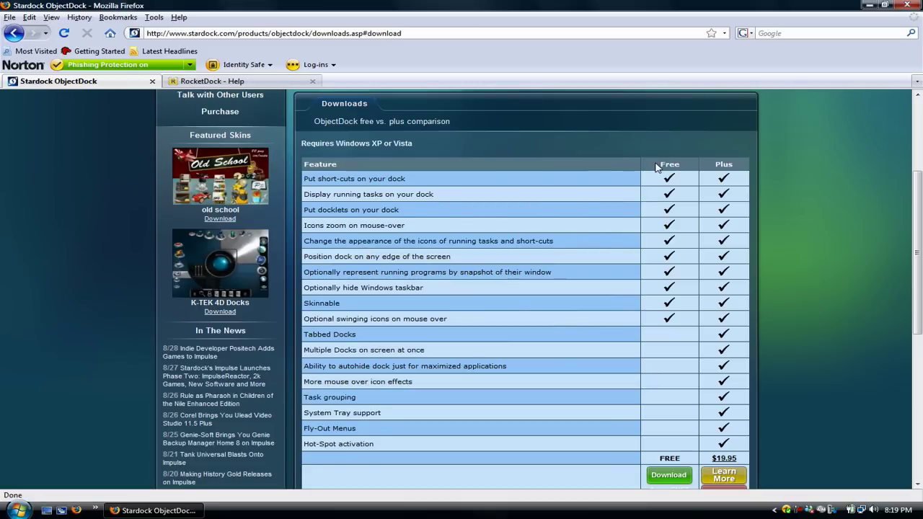
{"action": "scroll", "coordinate": [744, 175], "scroll_direction": "down", "scroll_amount": 3}
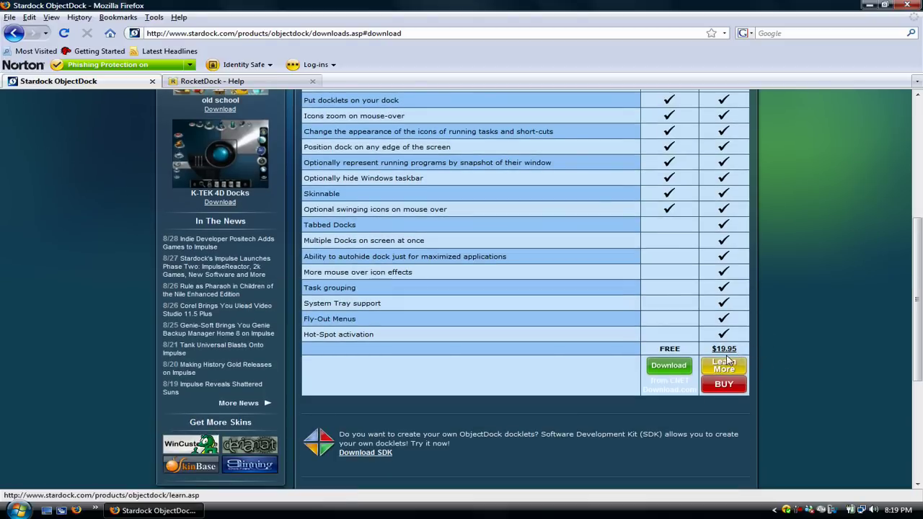
{"action": "scroll", "coordinate": [810, 264], "scroll_direction": "up", "scroll_amount": 8}
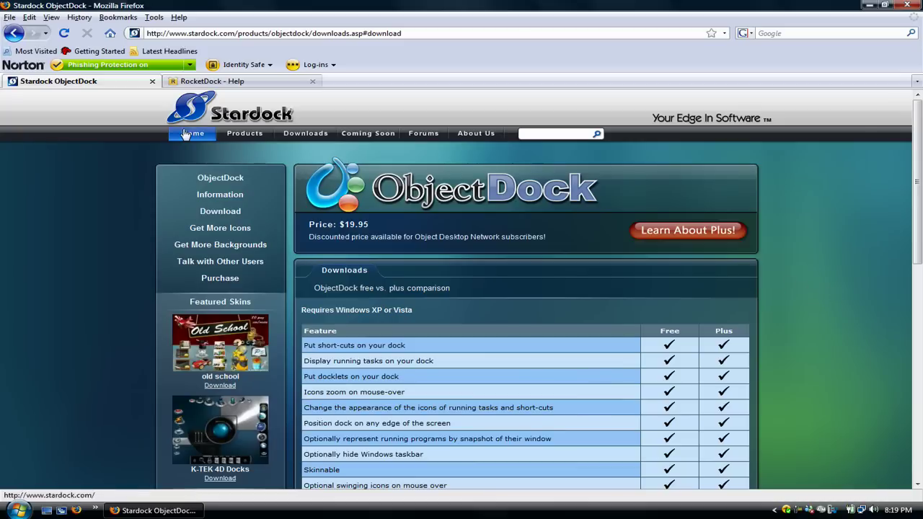
{"action": "left_click", "coordinate": [868, 6]}
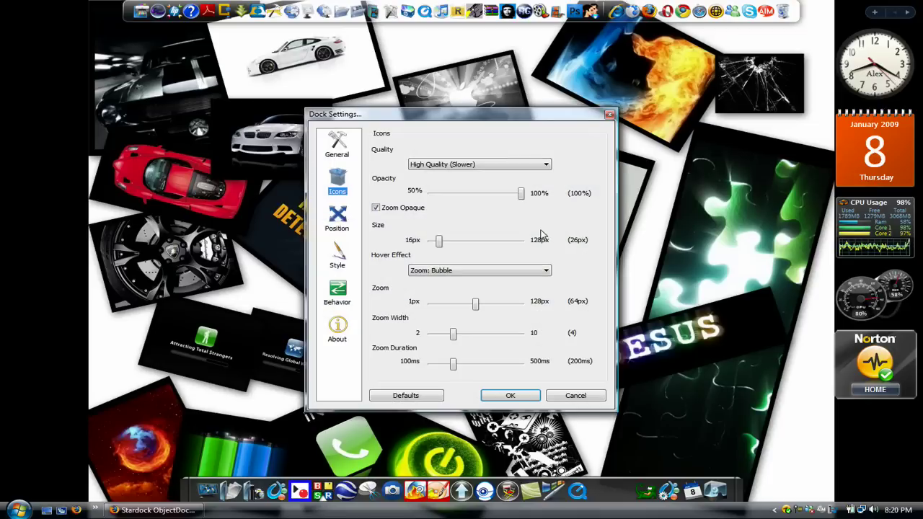
Step: Check RocketDock's General and Icons settings, keeping Zoom: Bubble, then view the top-of-screen Position options
{"action": "left_click", "coordinate": [348, 158]}
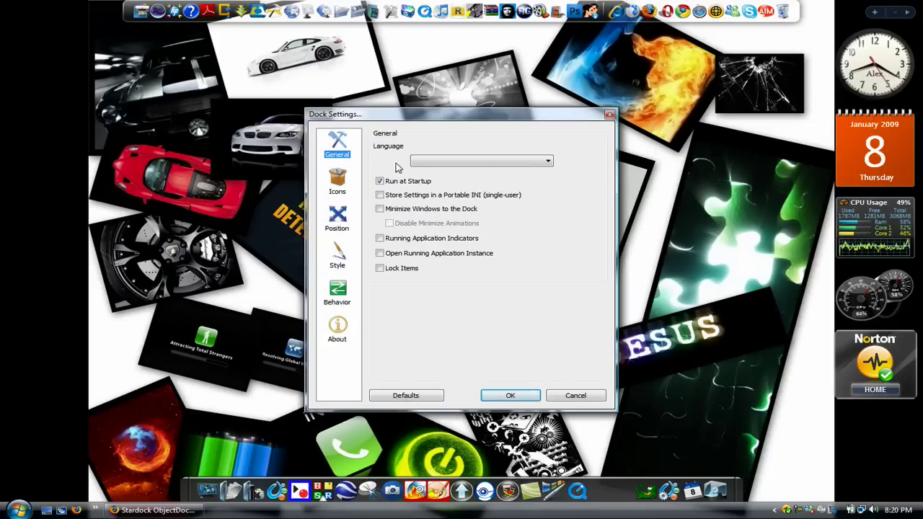
{"action": "left_click", "coordinate": [339, 180]}
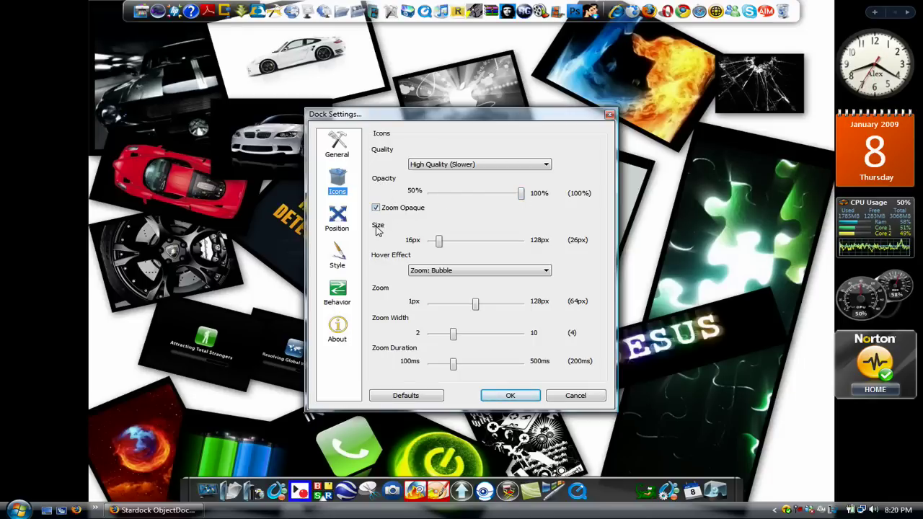
{"action": "left_click", "coordinate": [441, 271]}
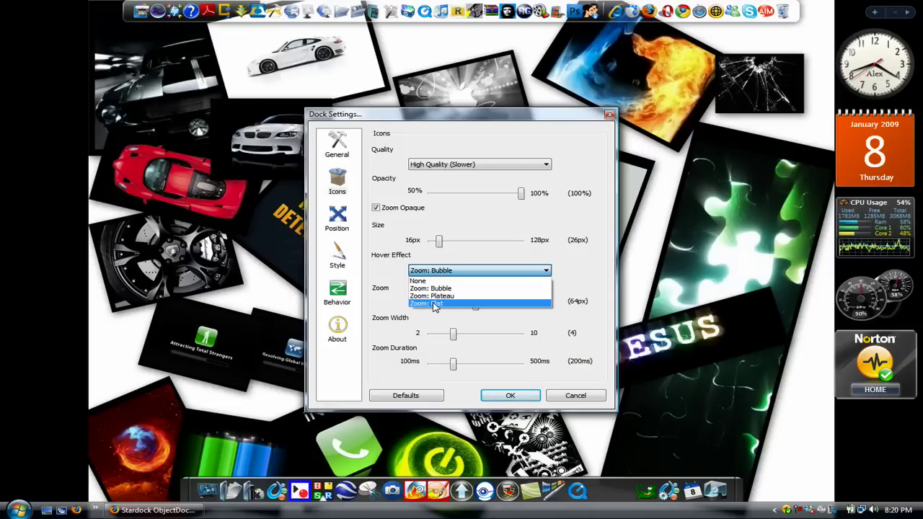
{"action": "left_click", "coordinate": [393, 313]}
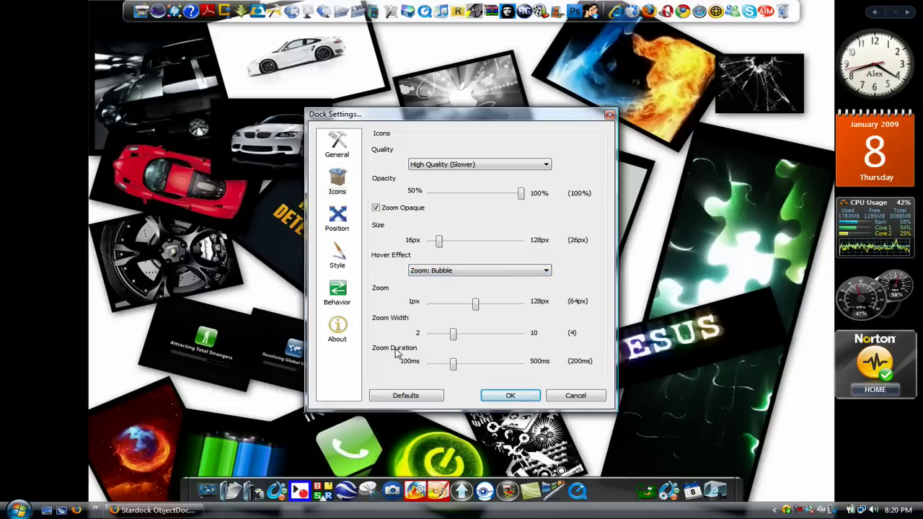
{"action": "left_click", "coordinate": [339, 219]}
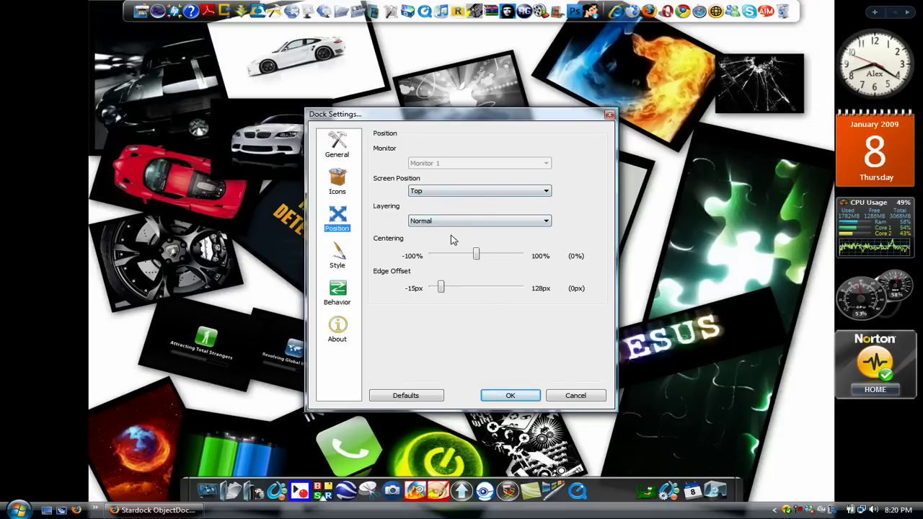
Step: Review RocketDock's Style, Behavior (Bounce attention effect) and About 1.3.5 pages, then close with OK
{"action": "left_click", "coordinate": [336, 256]}
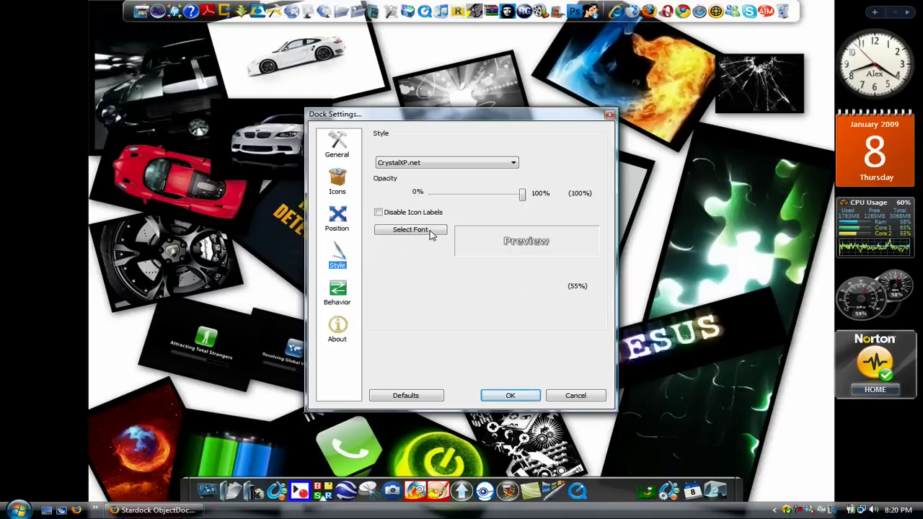
{"action": "left_click", "coordinate": [349, 293]}
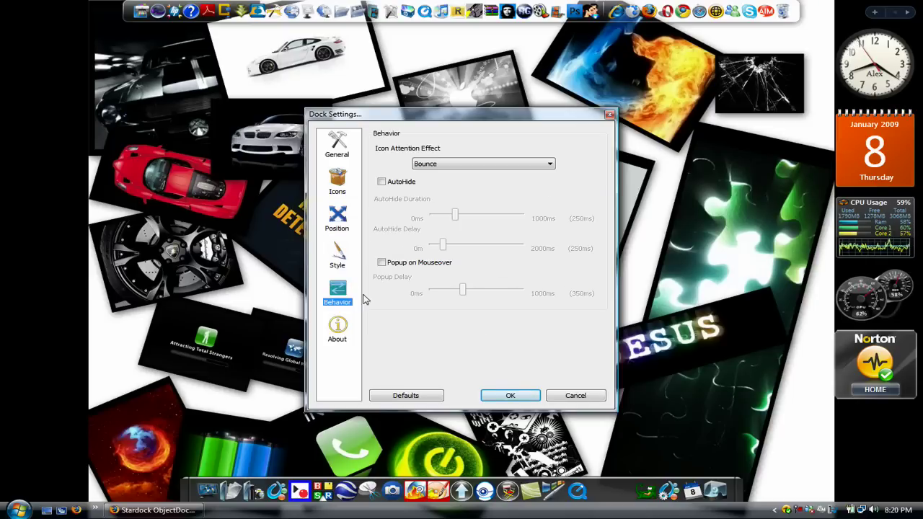
{"action": "left_click", "coordinate": [460, 166]}
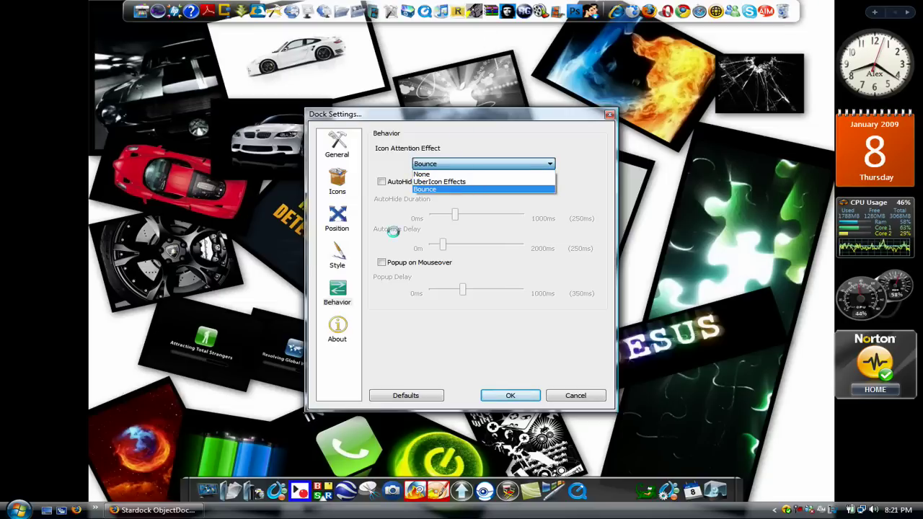
{"action": "left_click", "coordinate": [425, 337]}
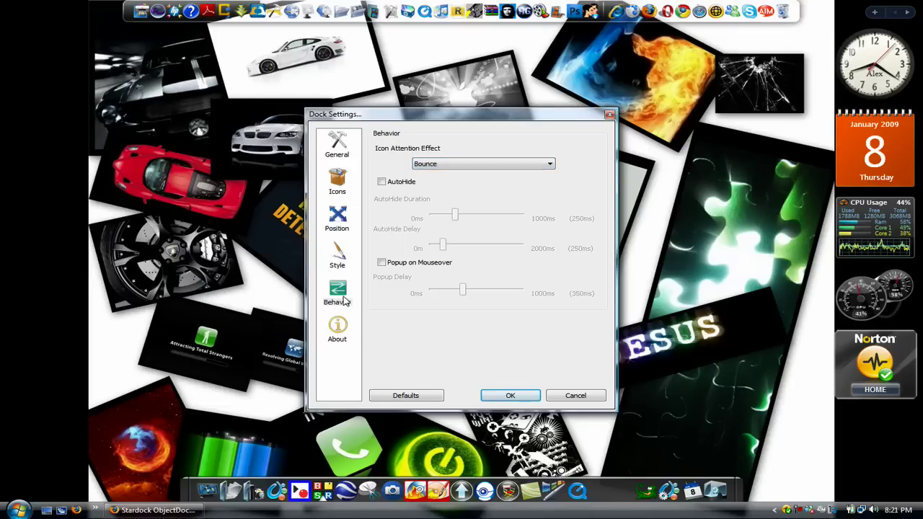
{"action": "left_click", "coordinate": [337, 328]}
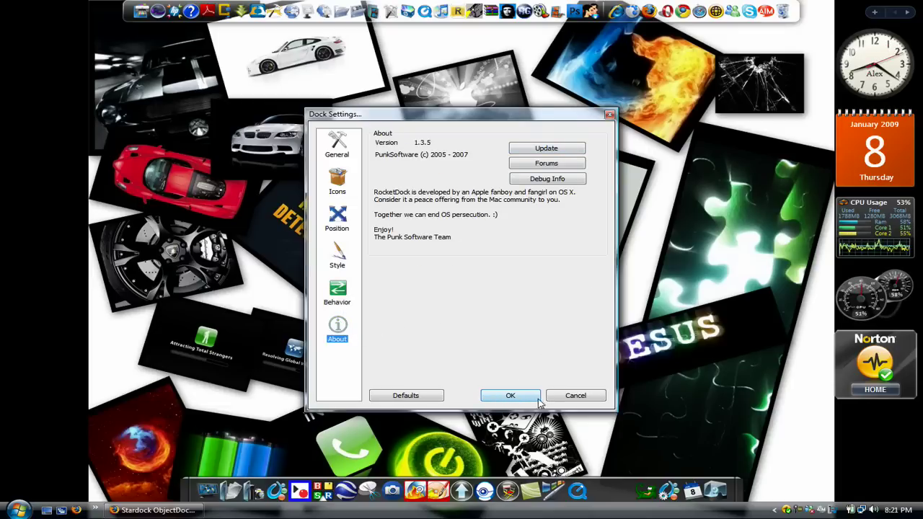
{"action": "left_click", "coordinate": [509, 397]}
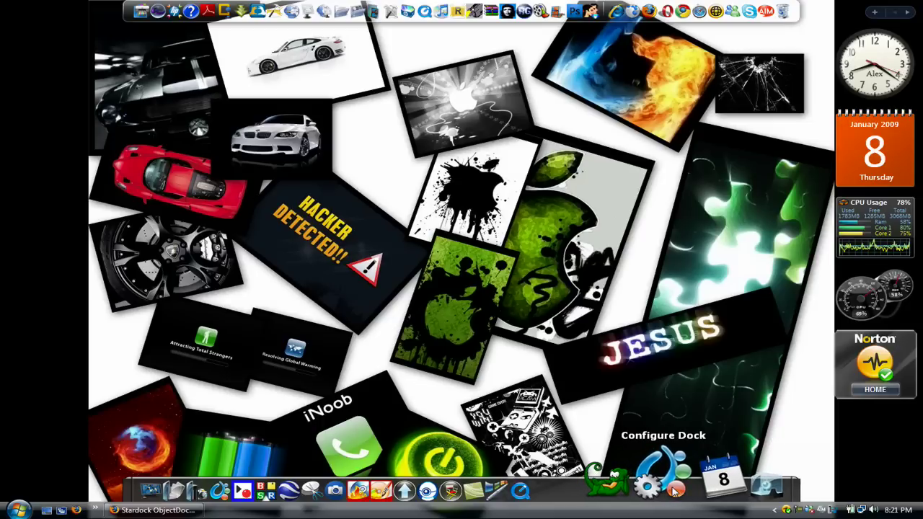
Step: Open ObjectDock Properties from Configure Dock and view the Themes, Docklets and Appearance tabs
{"action": "left_click", "coordinate": [673, 490]}
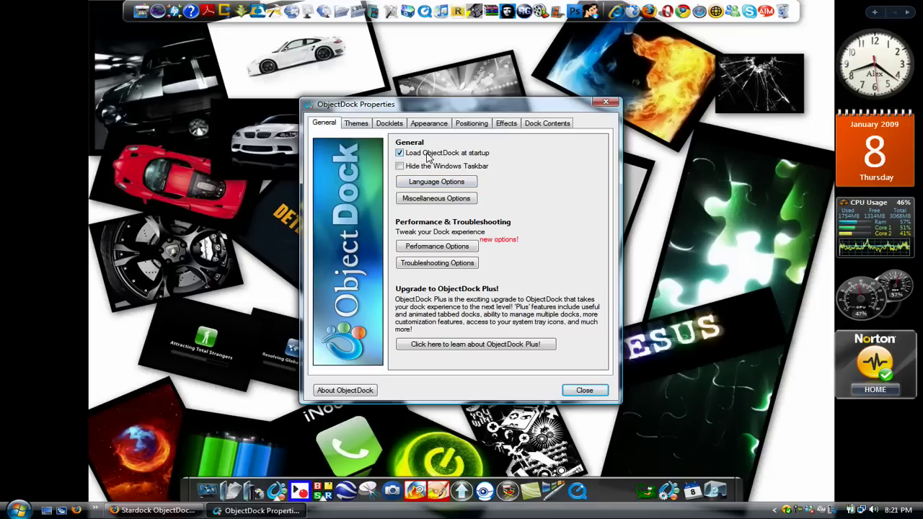
{"action": "left_click", "coordinate": [356, 124]}
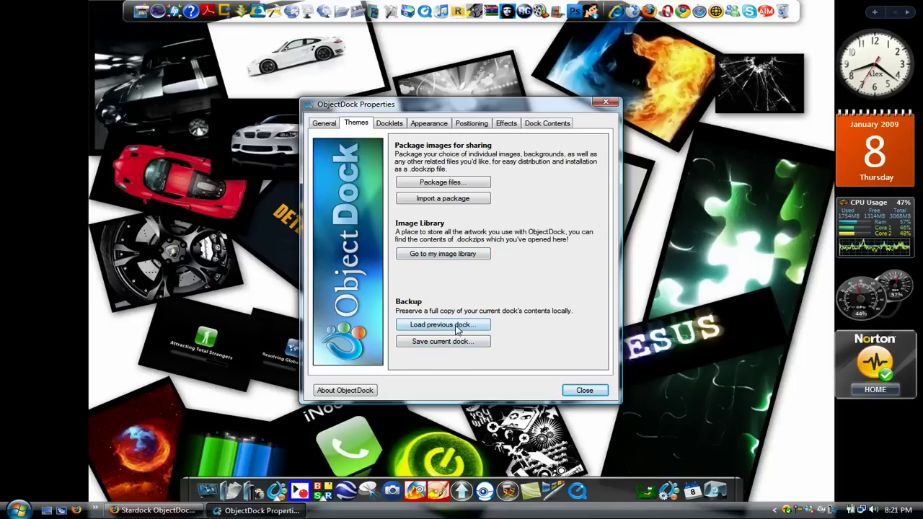
{"action": "left_click", "coordinate": [391, 124]}
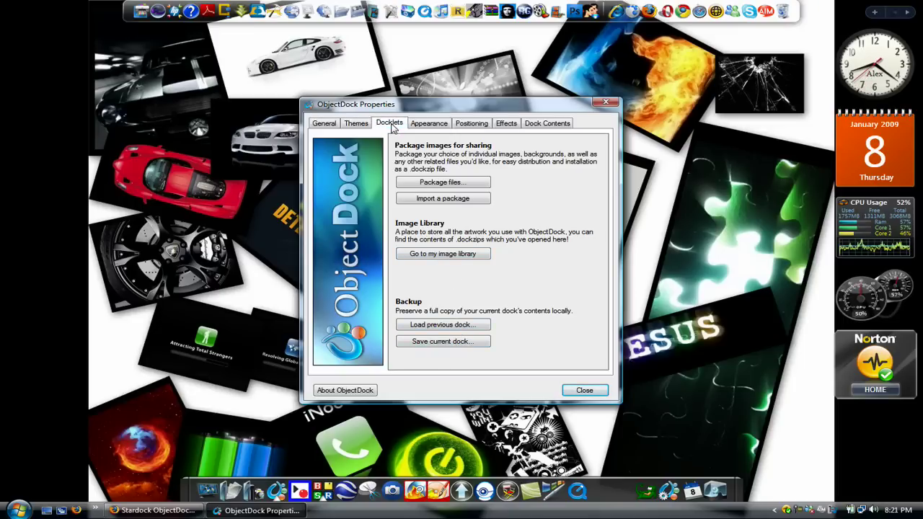
{"action": "left_click", "coordinate": [431, 124]}
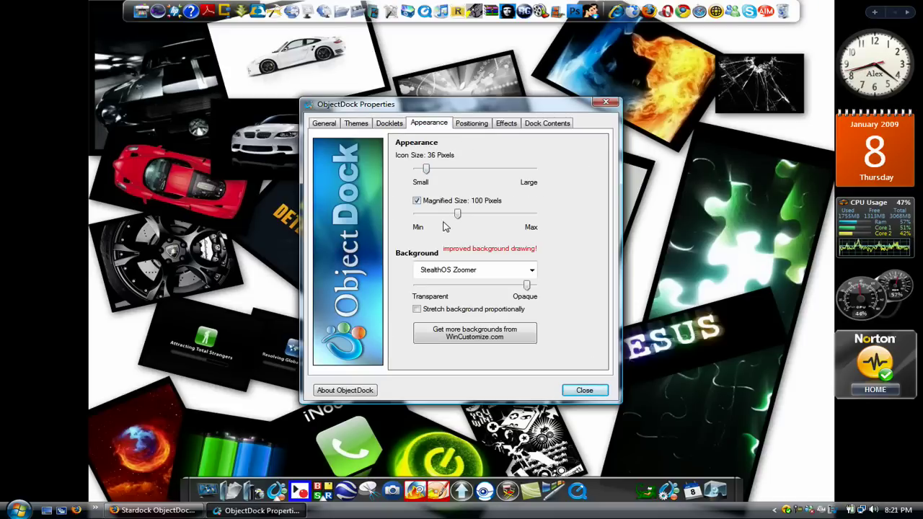
Step: Preview the Vector Cell and KaliTab1 dock backgrounds, then restore StealthOS Zoomer
{"action": "left_click", "coordinate": [532, 270]}
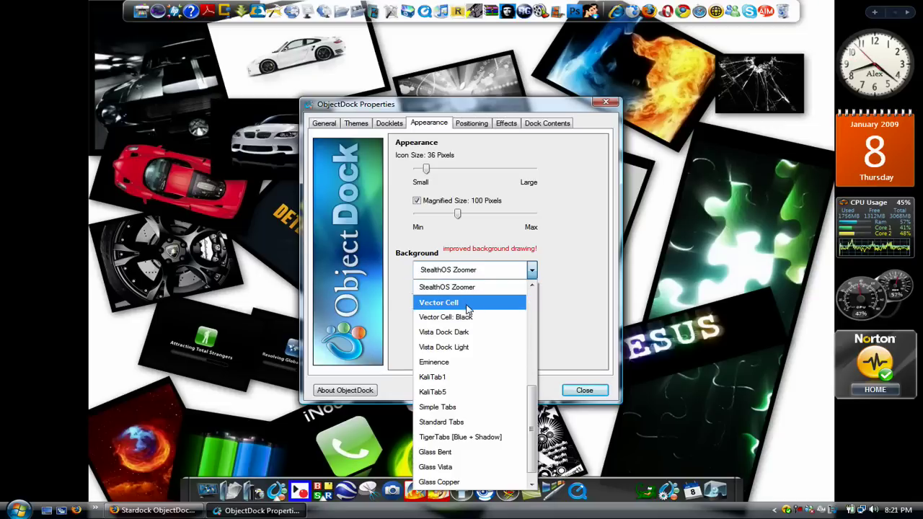
{"action": "left_click", "coordinate": [466, 303]}
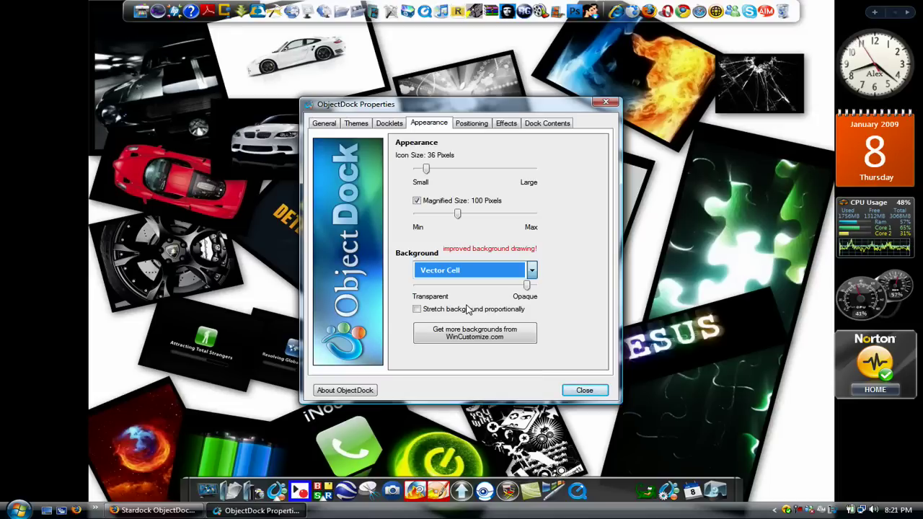
{"action": "left_click", "coordinate": [531, 270]}
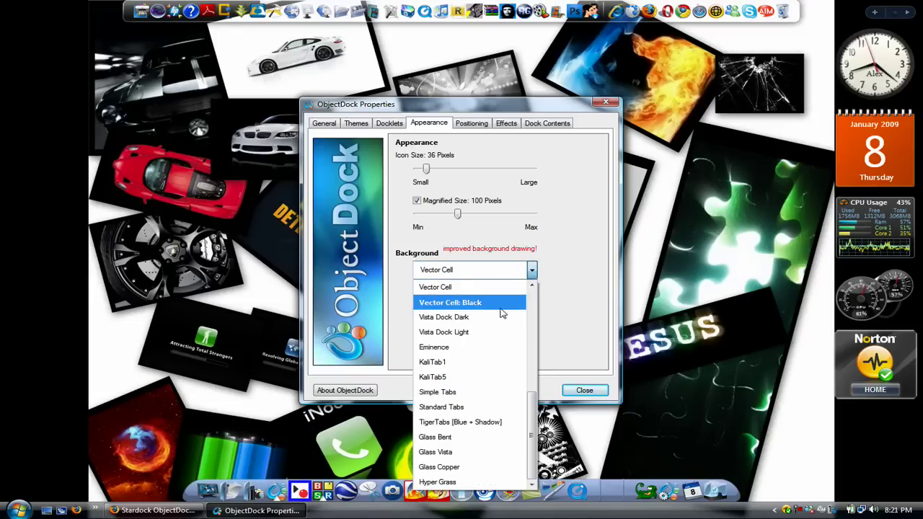
{"action": "left_click", "coordinate": [486, 366]}
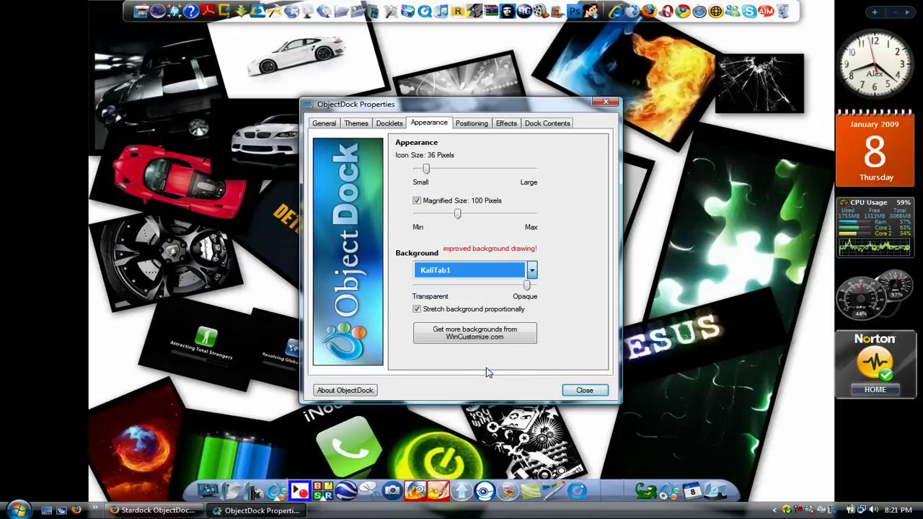
{"action": "left_click", "coordinate": [533, 271]}
{"action": "scroll", "coordinate": [469, 325], "scroll_direction": "up", "scroll_amount": 3}
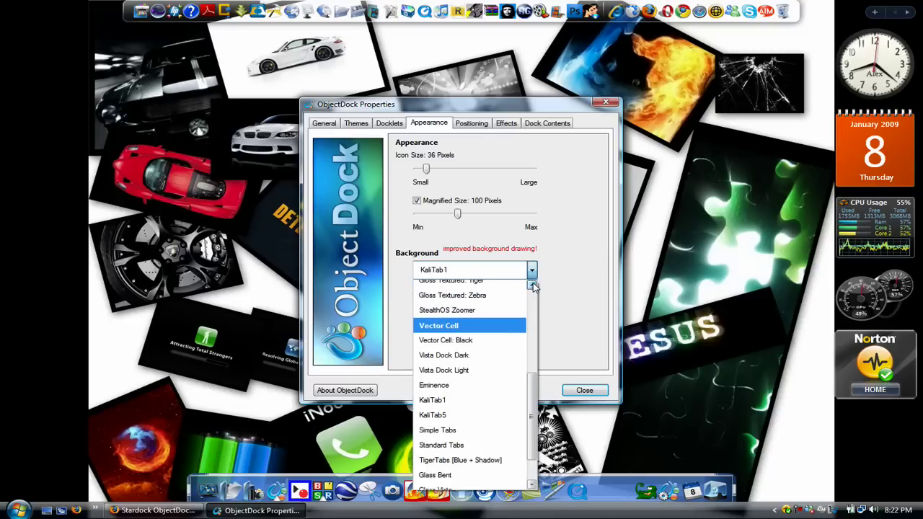
{"action": "left_click", "coordinate": [469, 318]}
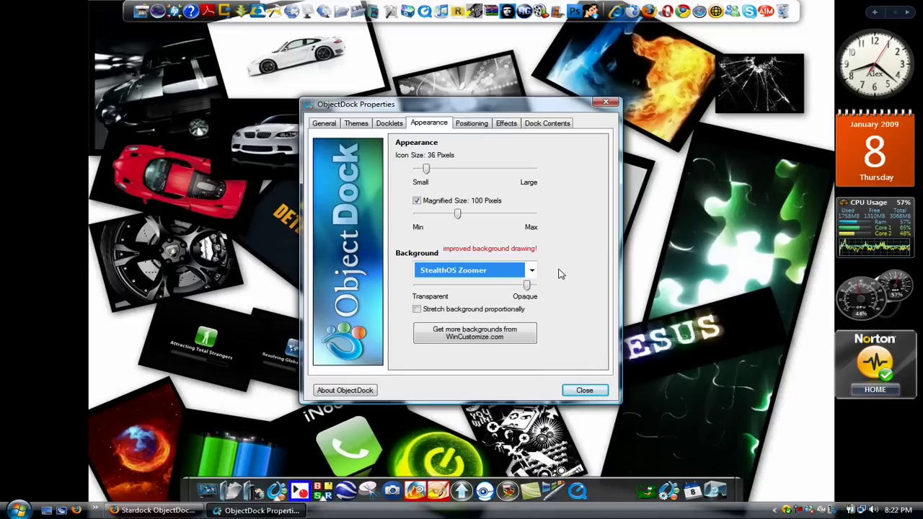
Step: View the Positioning, Effects and Dock Contents settings, then close ObjectDock Properties
{"action": "left_click", "coordinate": [470, 126]}
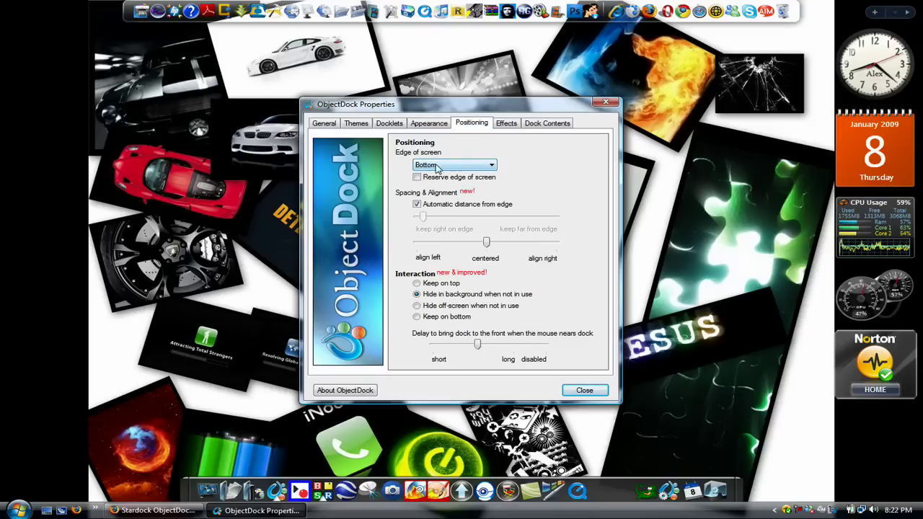
{"action": "left_click", "coordinate": [508, 125]}
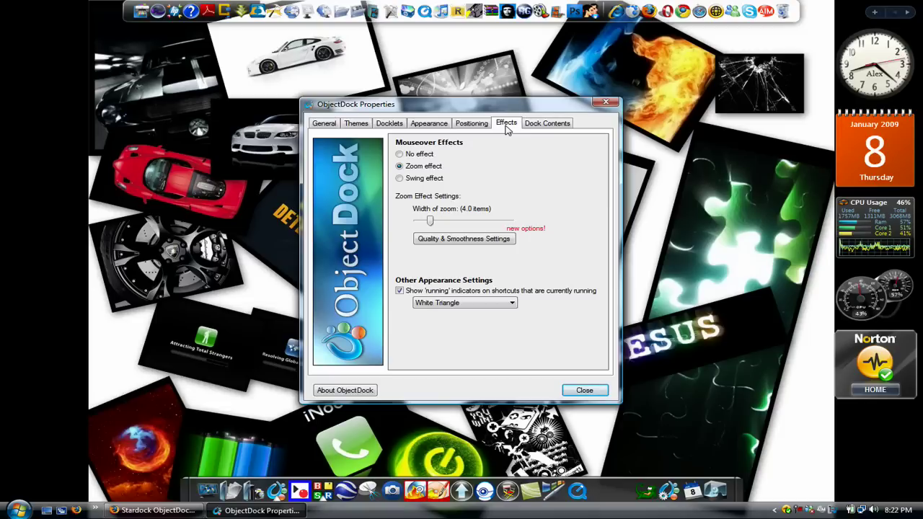
{"action": "left_click", "coordinate": [545, 125]}
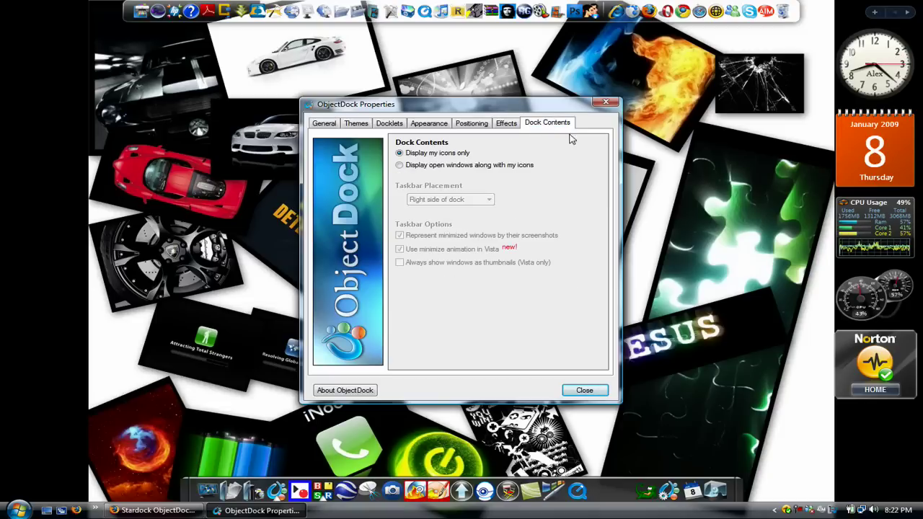
{"action": "left_click", "coordinate": [584, 393]}
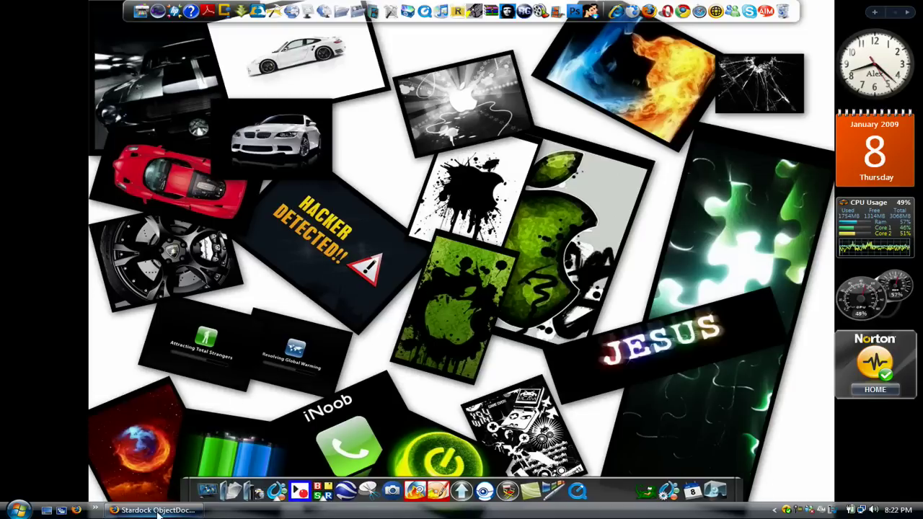
{"action": "left_click", "coordinate": [153, 510]}
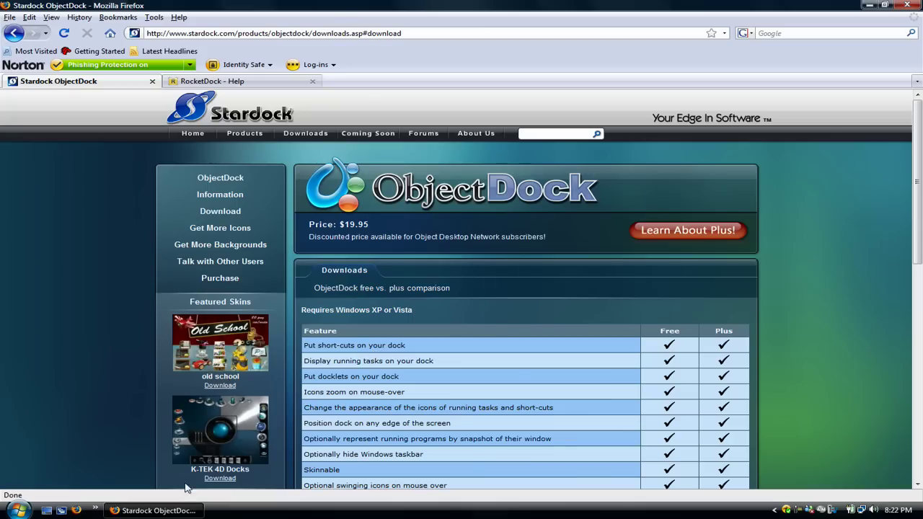
{"action": "left_click", "coordinate": [141, 512]}
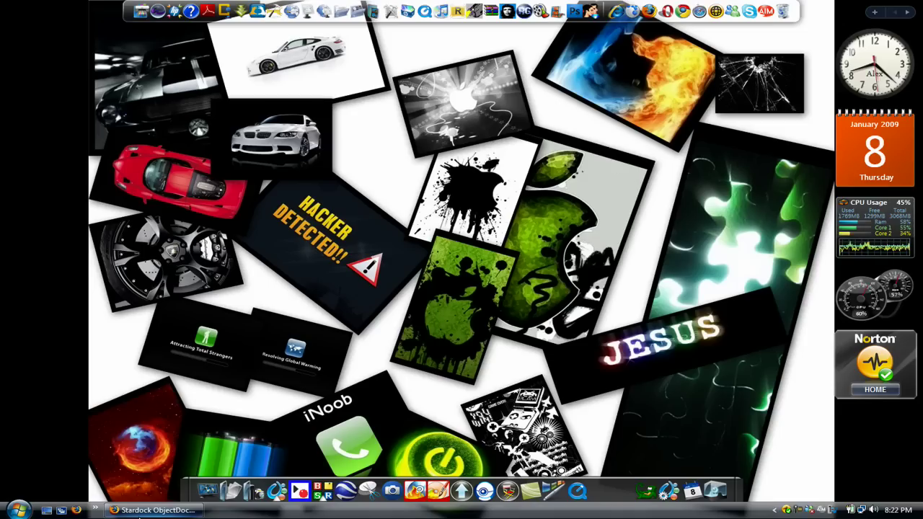